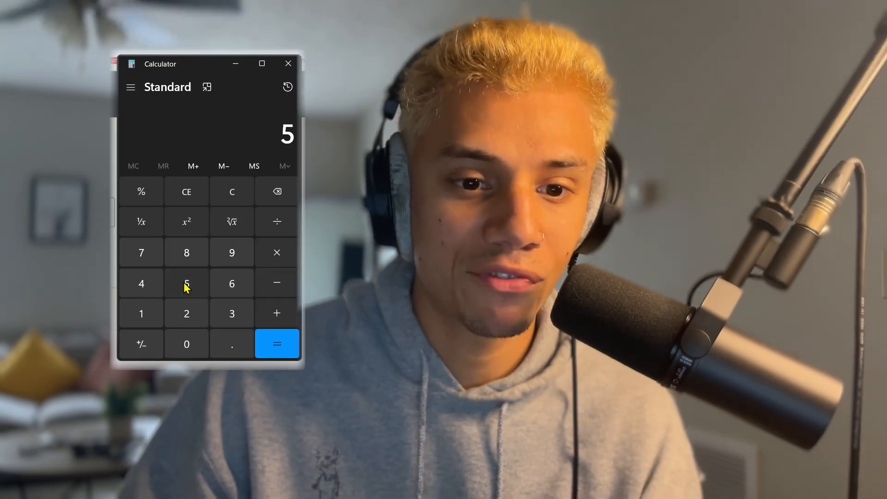
Divide 586 by 754 in the calculator
click(187, 252)
click(232, 283)
click(141, 253)
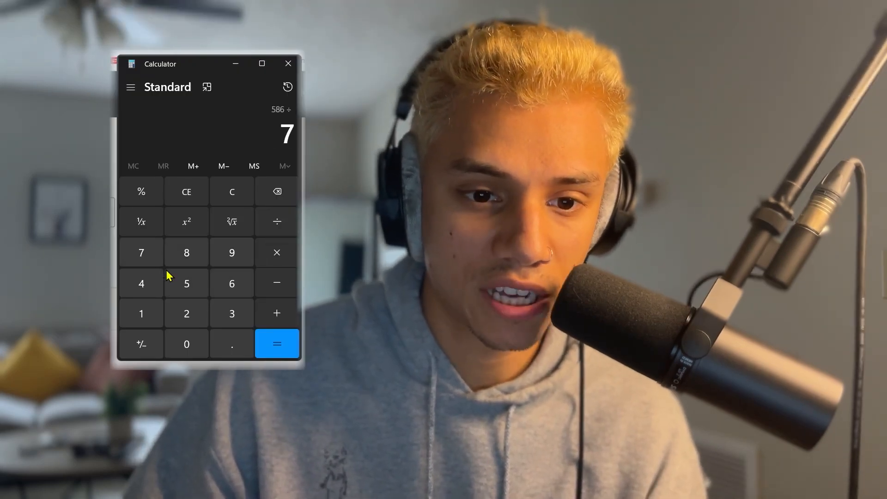
click(187, 283)
click(142, 284)
click(277, 344)
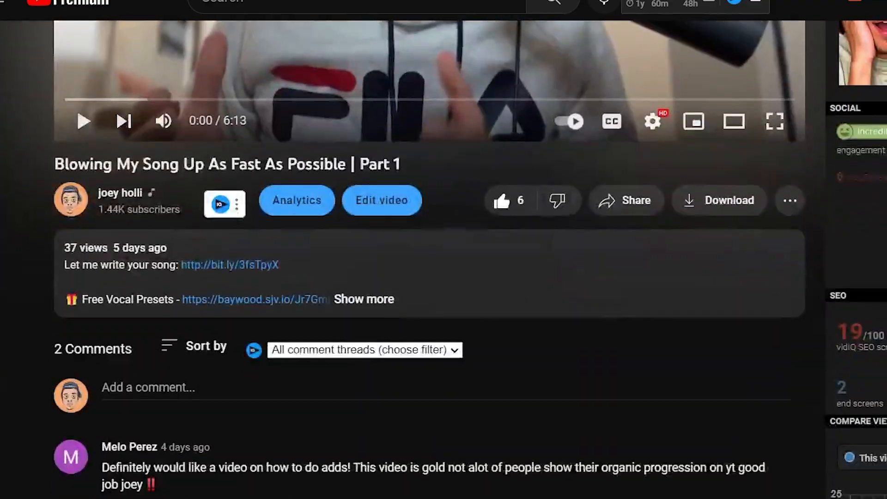
scroll(430, 249, down, 3)
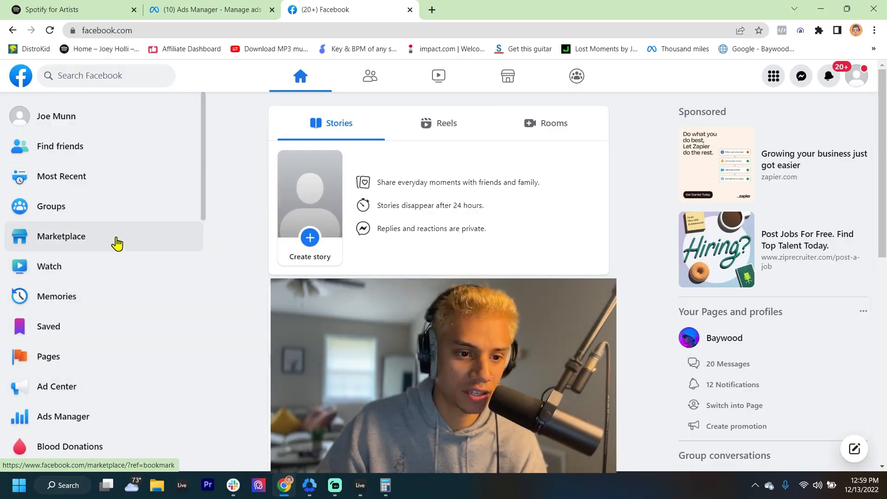
Open Ads Manager from the Facebook home page and close the older Ads Manager page
click(80, 424)
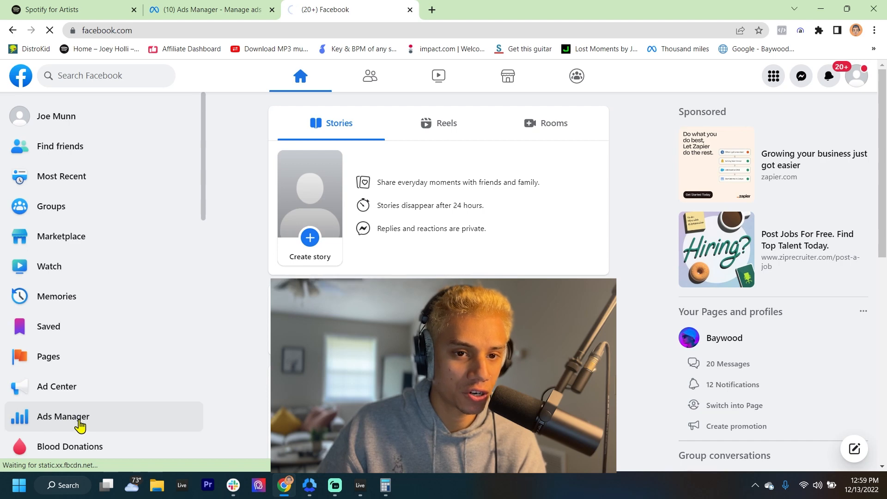
click(272, 9)
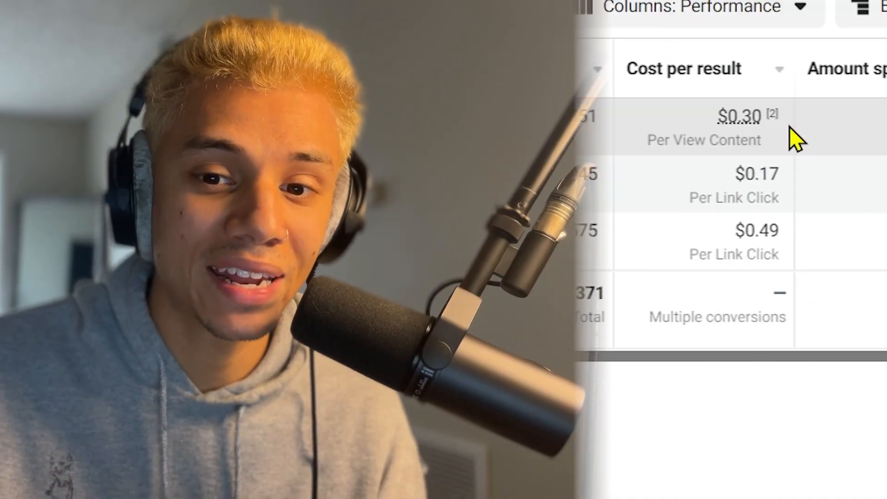
mouse_move(695, 182)
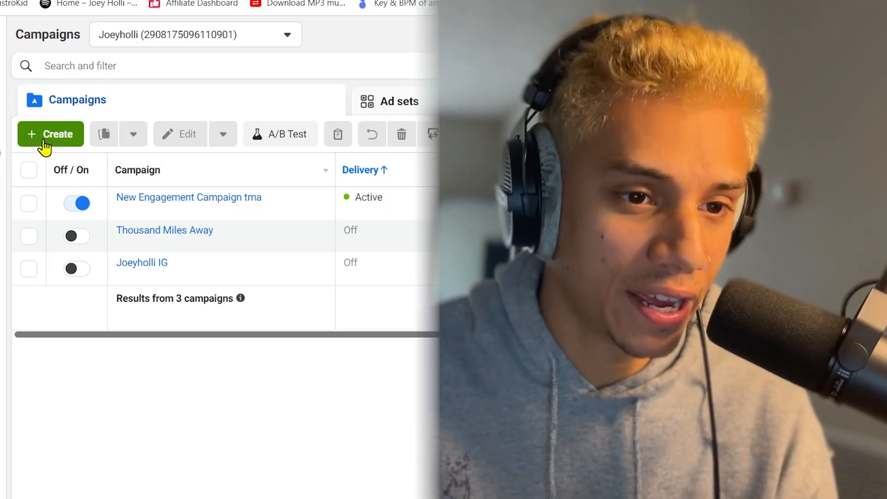
Create a new campaign with the Leads objective
click(45, 141)
scroll(315, 345, down, 2)
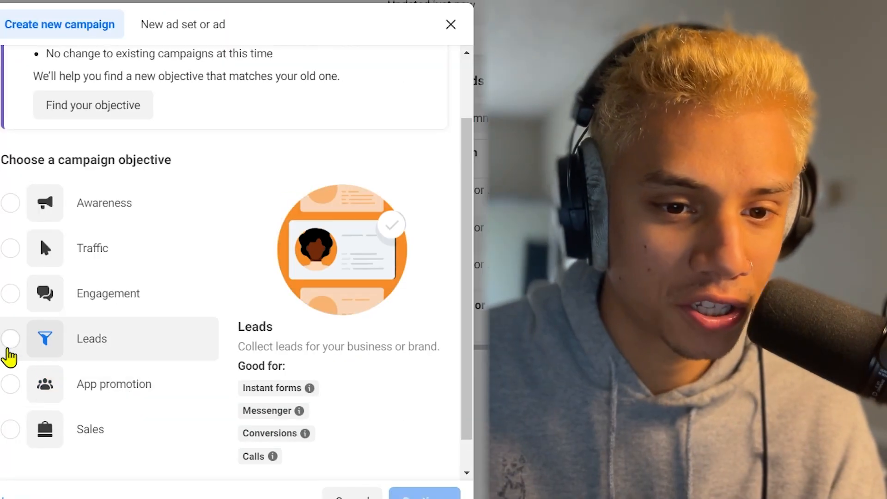
click(9, 353)
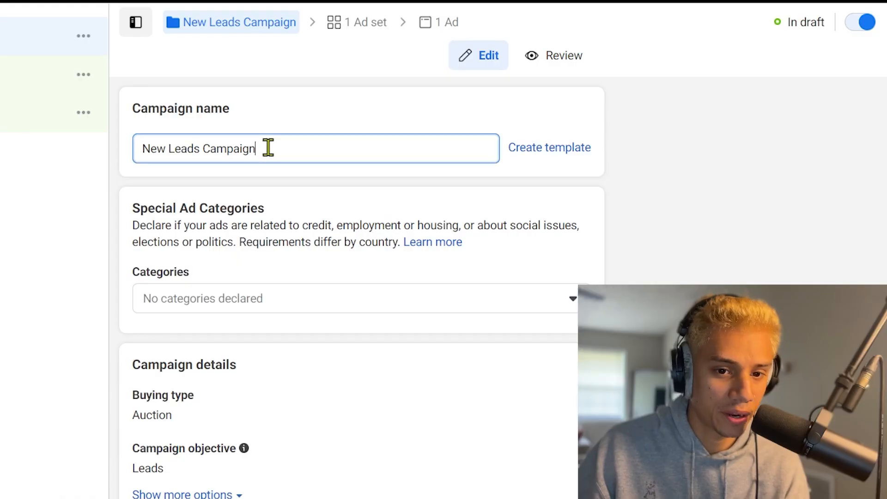
Rename the campaign as "thousand miles away 1"
triple_click(268, 148)
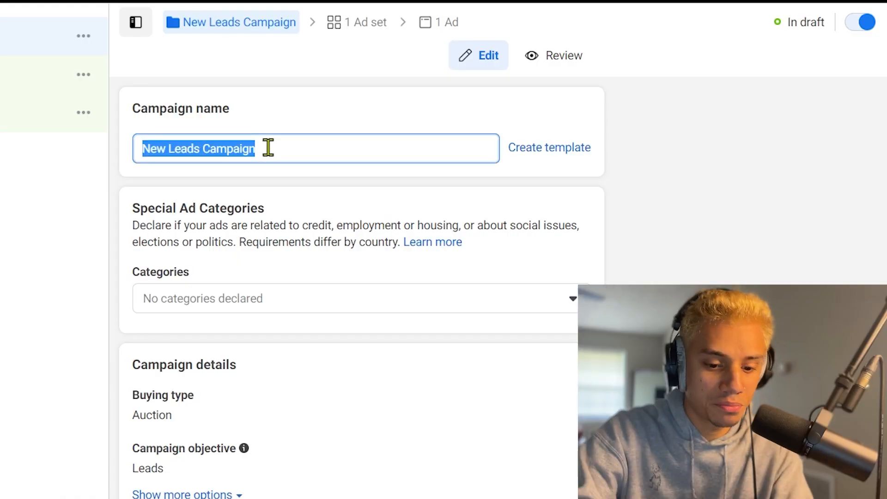
text(thousand mi)
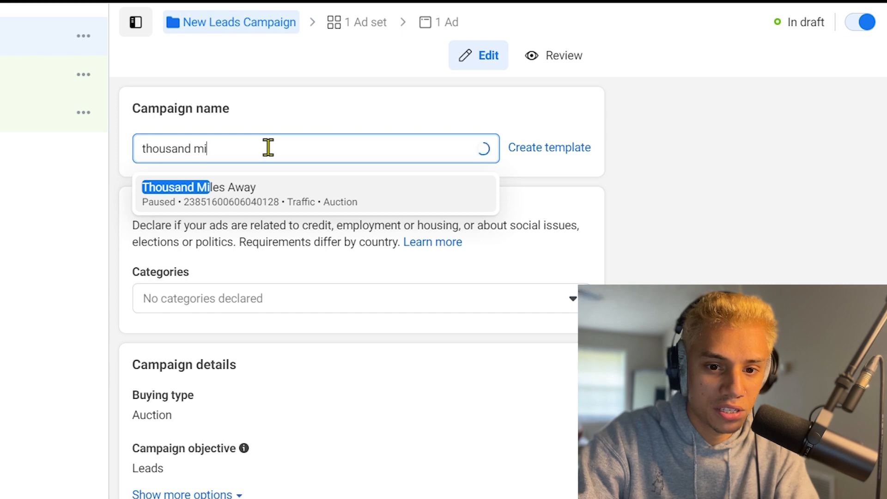
text(les away 1)
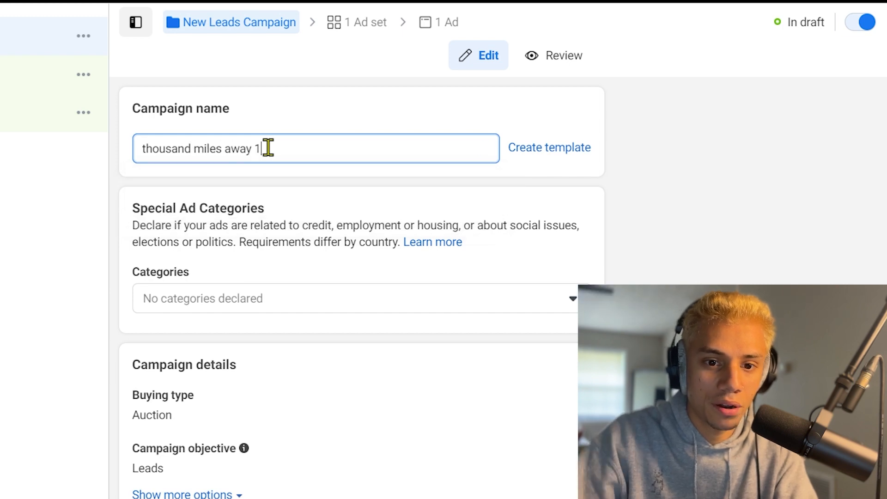
click(794, 248)
Turn on Advantage campaign budget for the campaign and continue to the ad set settings
scroll(310, 235, down, 3)
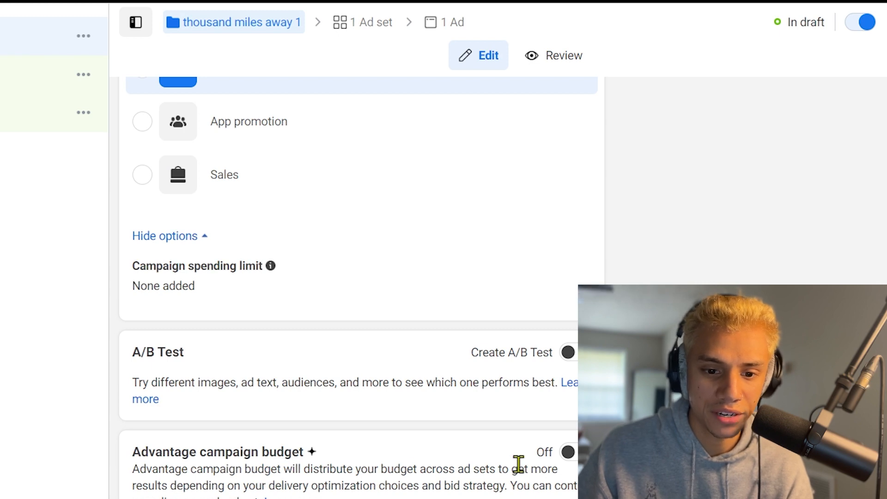
click(568, 453)
scroll(465, 363, down, 6)
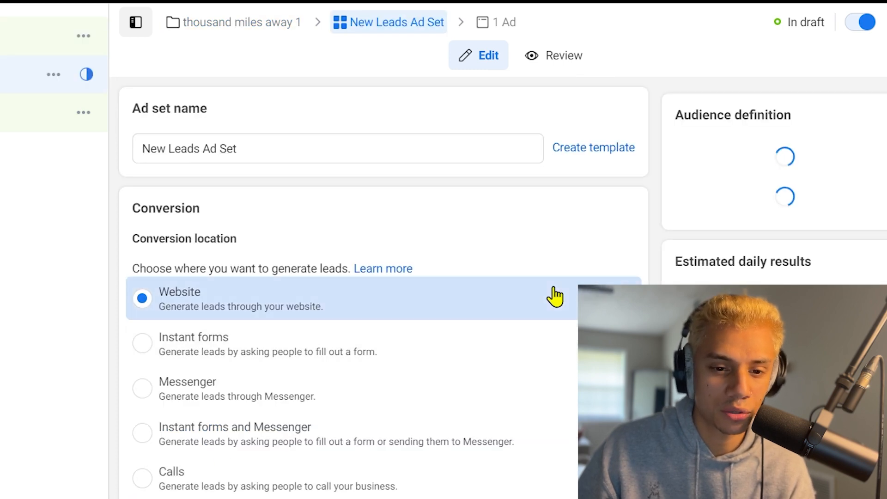
Choose View content as the conversion event for the ad set's website leads
scroll(554, 296, down, 5)
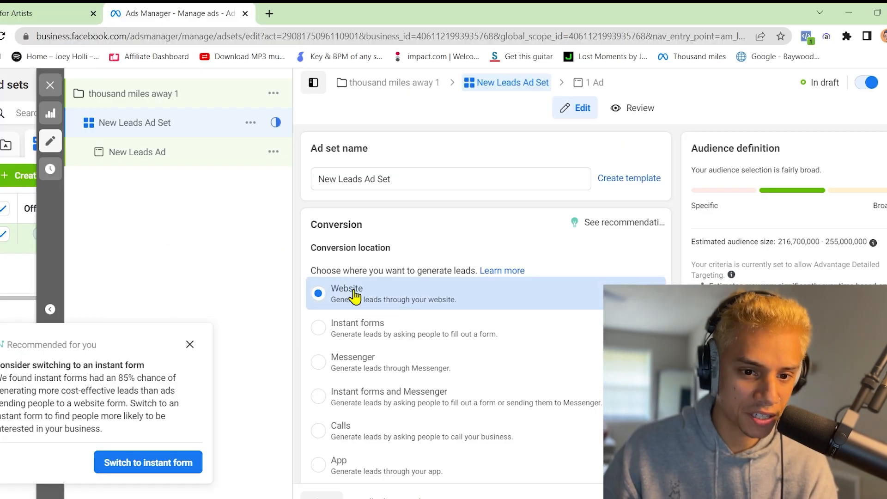
scroll(145, 295, down, 4)
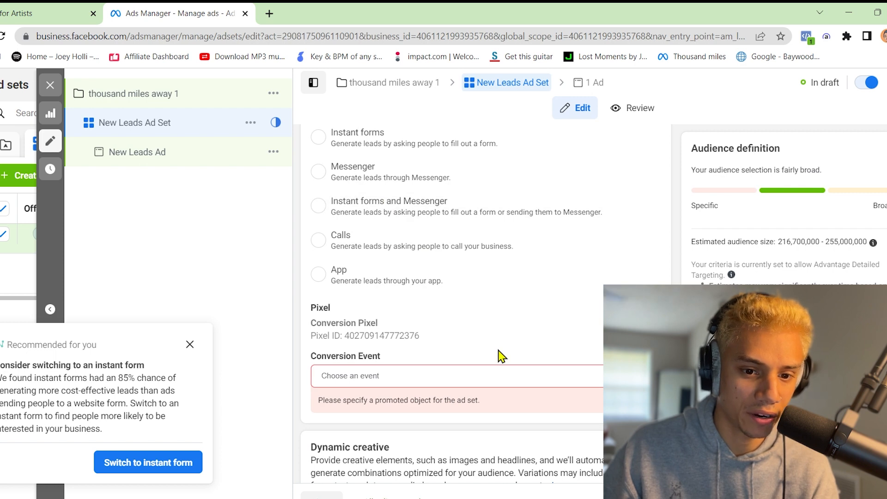
click(237, 406)
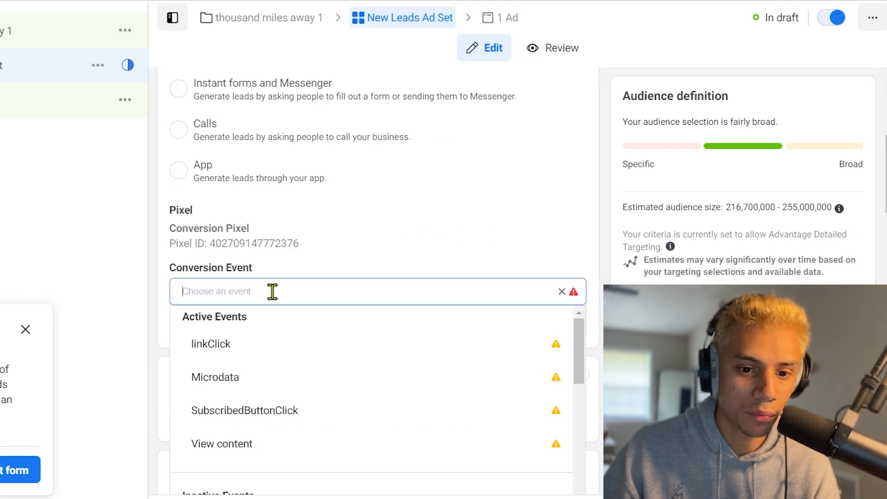
click(264, 458)
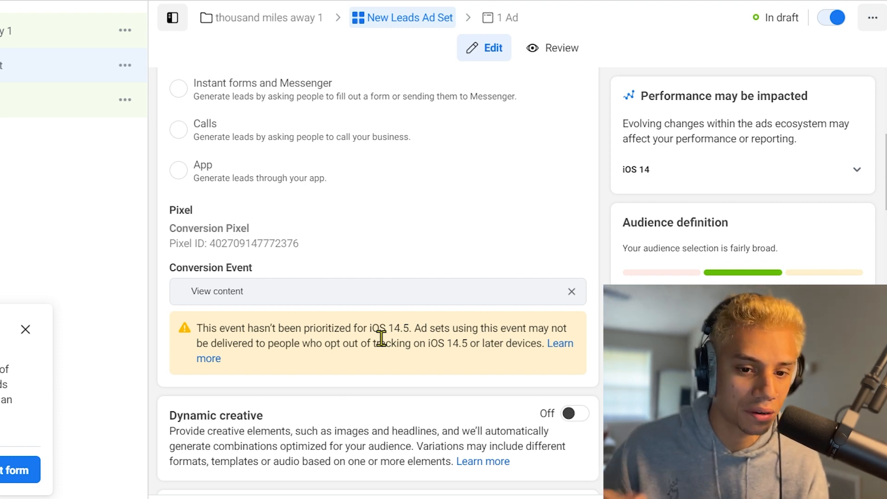
Copy the conversion pixel's ID from the ad set
double_click(213, 245)
right_click(231, 249)
click(275, 261)
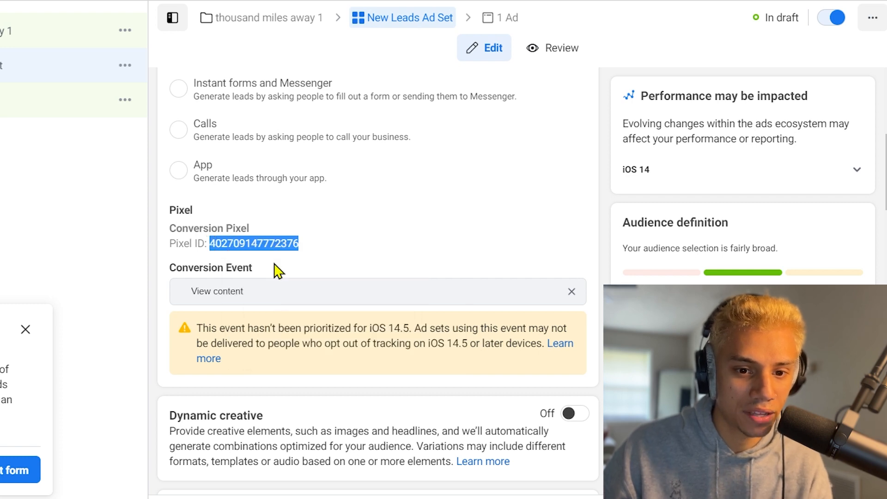
click(255, 242)
Browse the audience's available locations and expand the list of Asian countries
scroll(351, 247, down, 6)
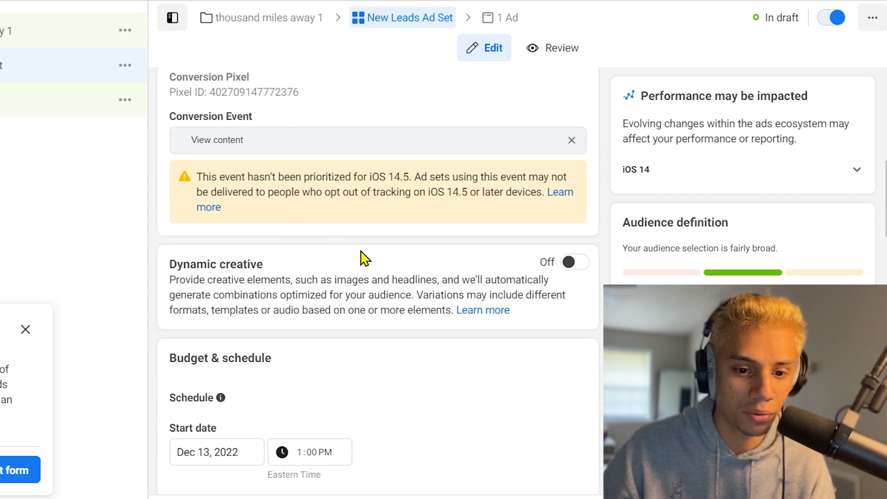
scroll(432, 295, down, 4)
scroll(440, 295, up, 2)
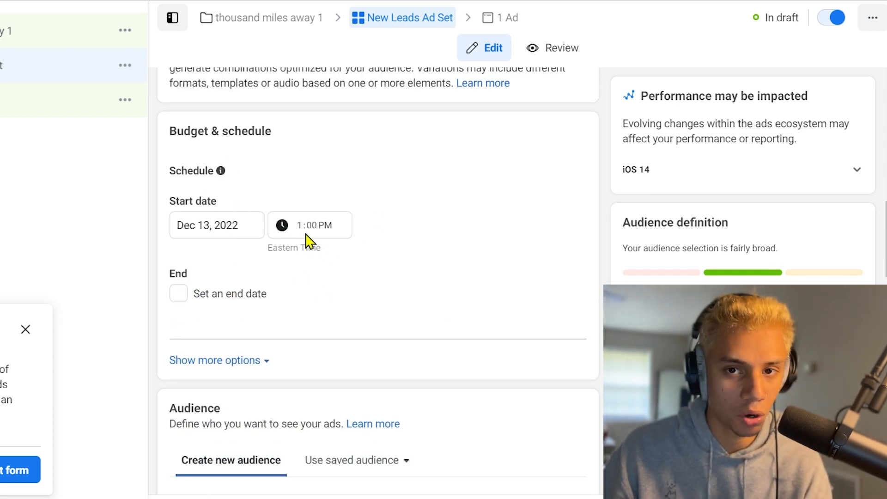
scroll(325, 233, down, 6)
scroll(356, 241, down, 3)
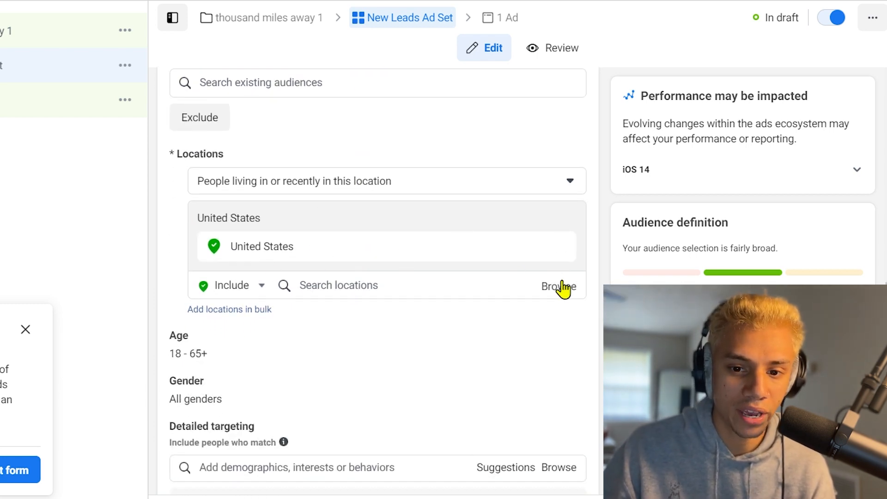
click(562, 288)
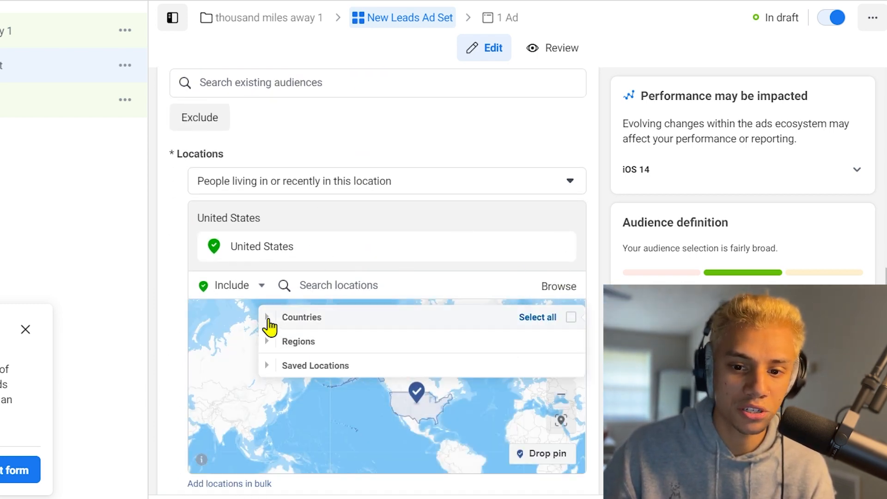
click(267, 319)
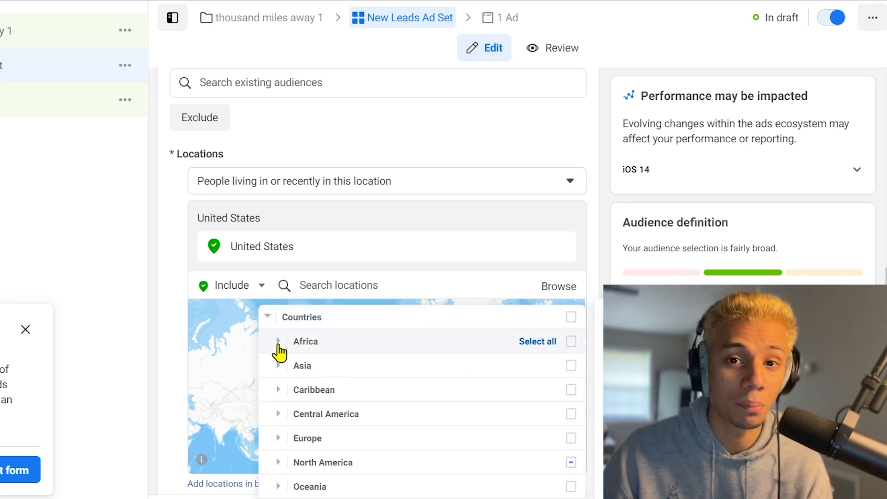
click(277, 365)
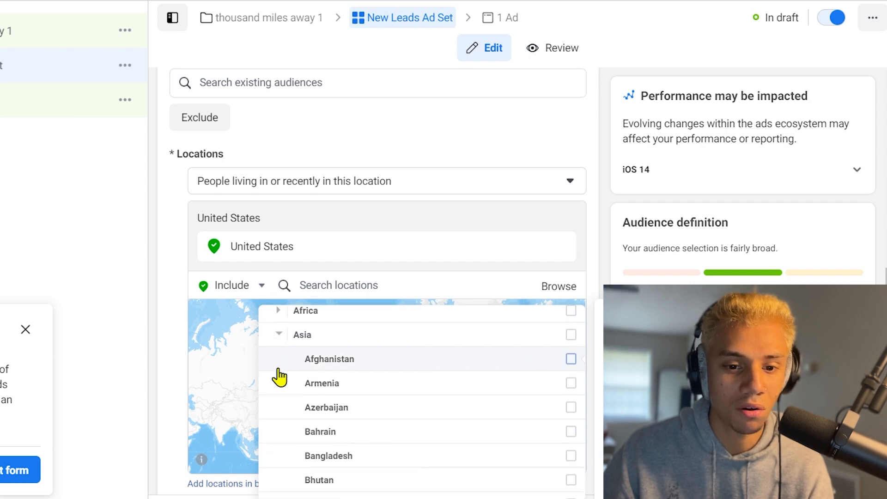
Add China, Japan and the Philippines to the audience's included locations
scroll(382, 376, down, 3)
scroll(447, 434, down, 5)
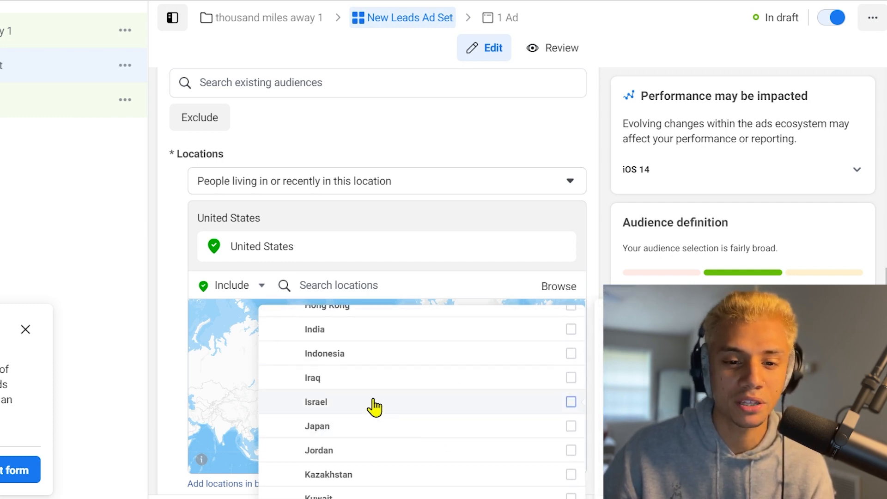
scroll(372, 405, up, 2)
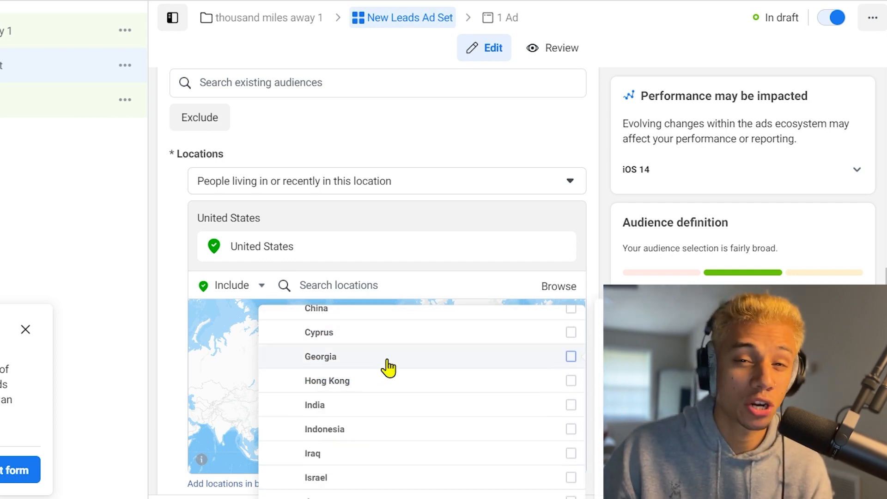
scroll(395, 364, up, 1)
scroll(400, 363, up, 2)
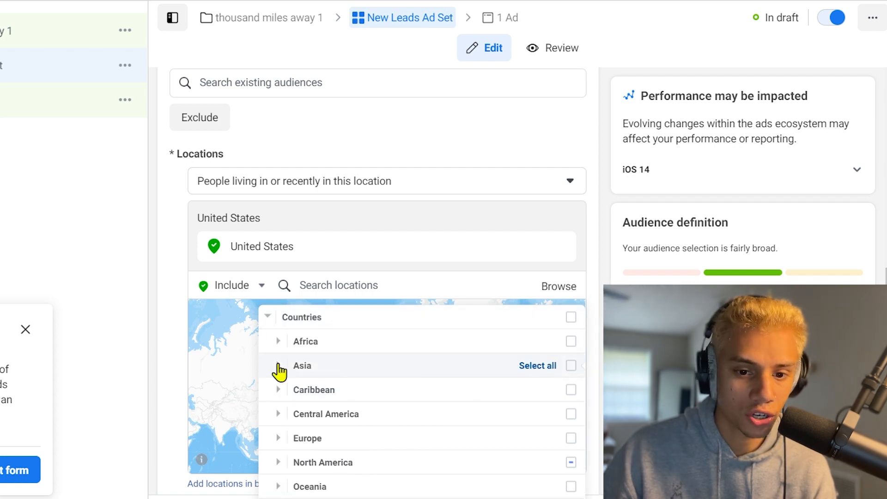
click(278, 365)
scroll(278, 367, down, 1)
scroll(408, 398, down, 4)
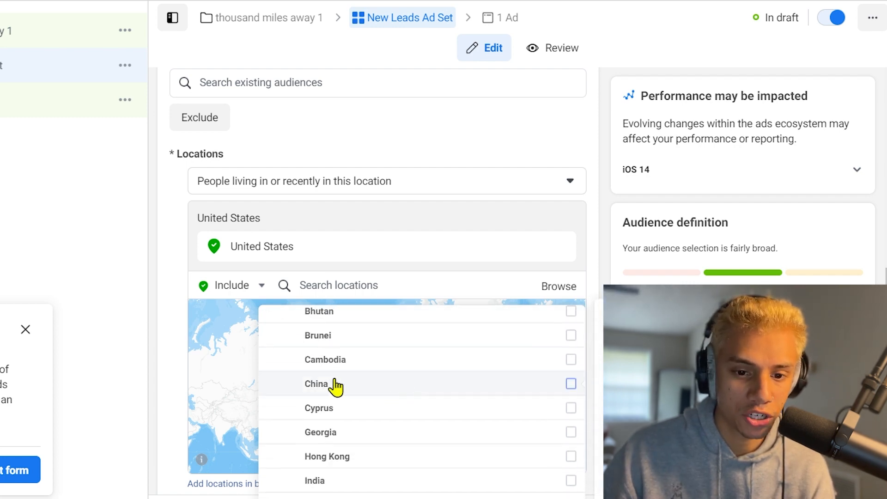
click(335, 384)
scroll(436, 402, down, 4)
scroll(387, 410, up, 3)
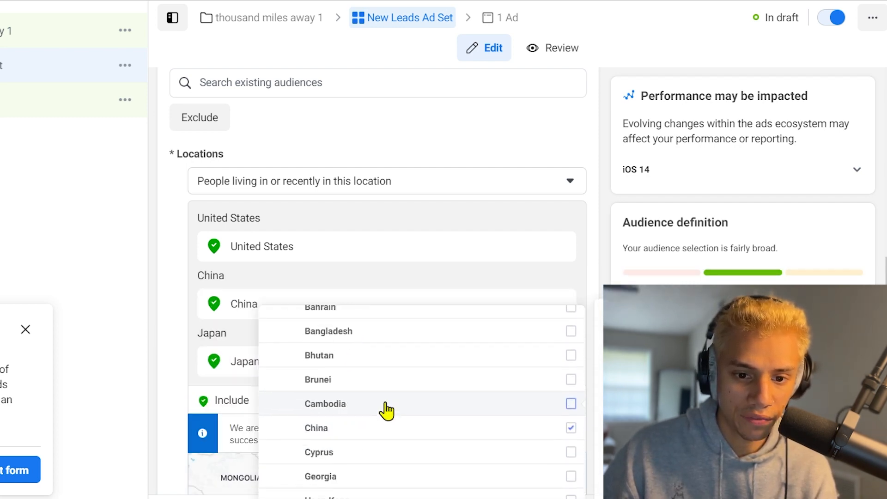
scroll(385, 410, down, 10)
click(347, 366)
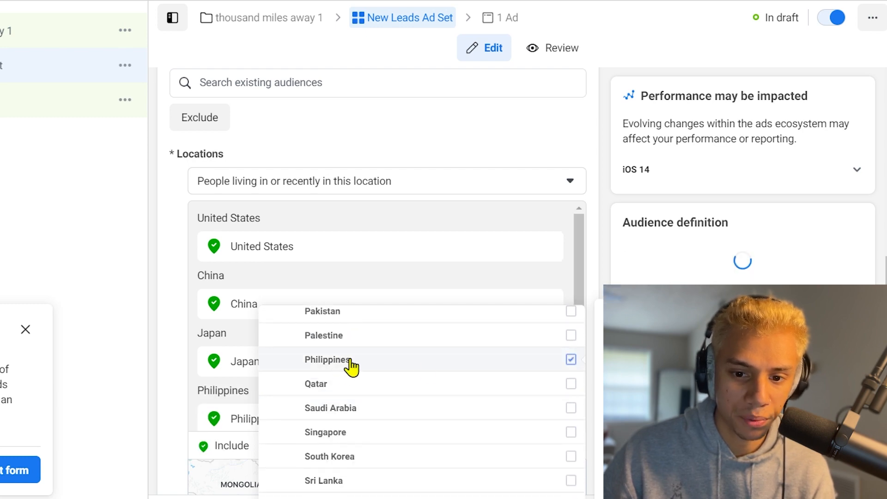
Look through the Caribbean, Central America and Europe country lists in the audience's available locations
scroll(425, 434, down, 9)
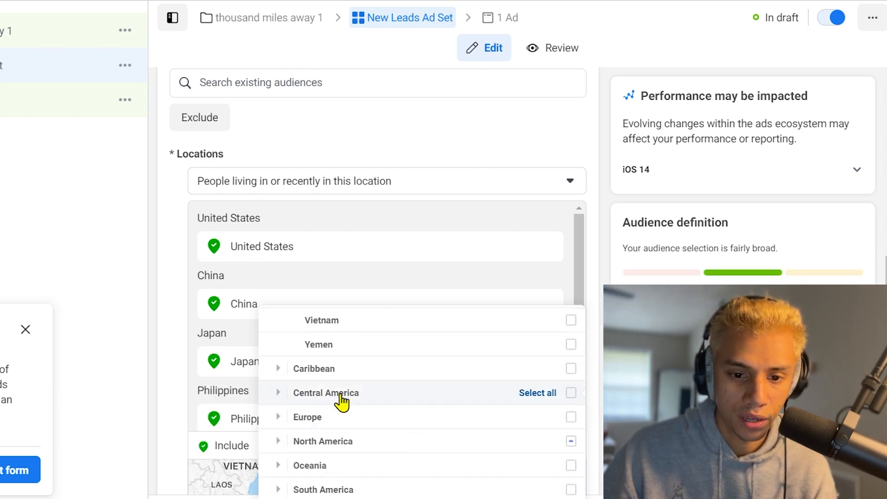
click(278, 370)
scroll(396, 394, down, 6)
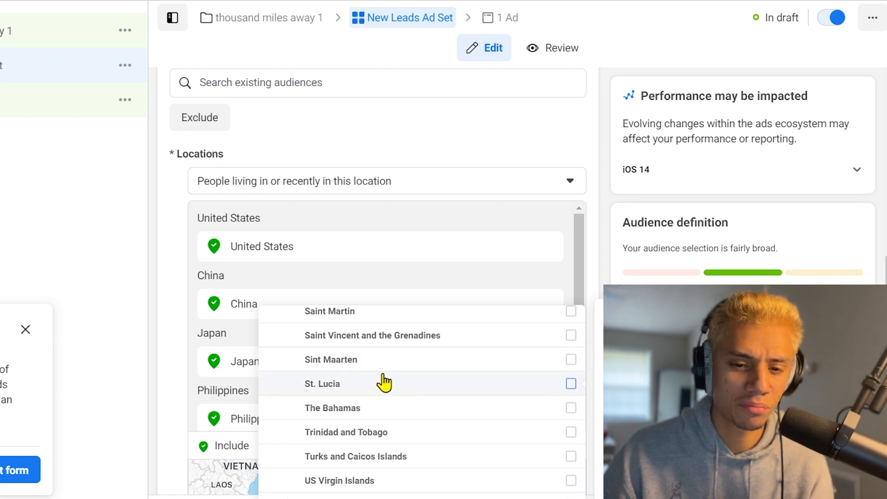
scroll(388, 388, down, 1)
scroll(395, 393, up, 2)
scroll(398, 389, up, 3)
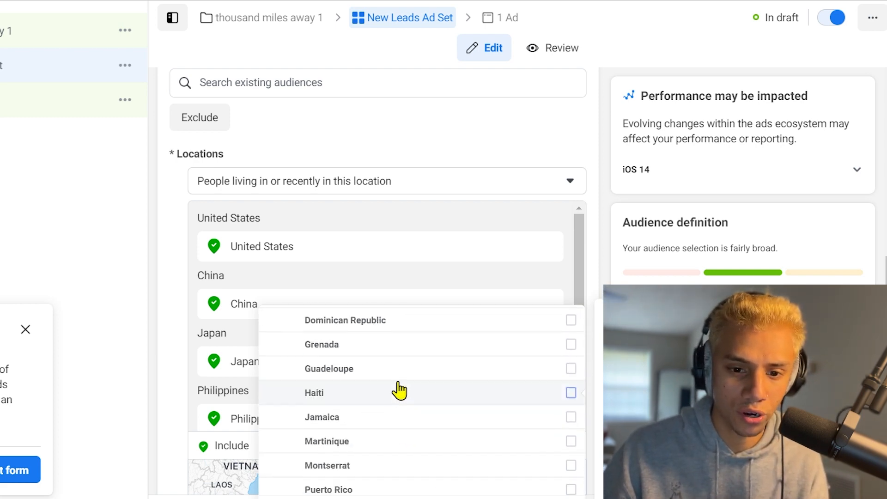
scroll(400, 386, down, 6)
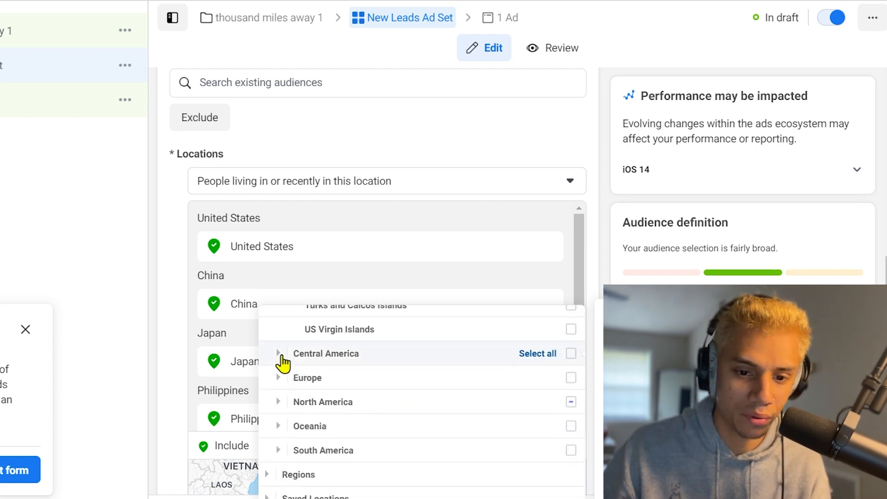
click(278, 353)
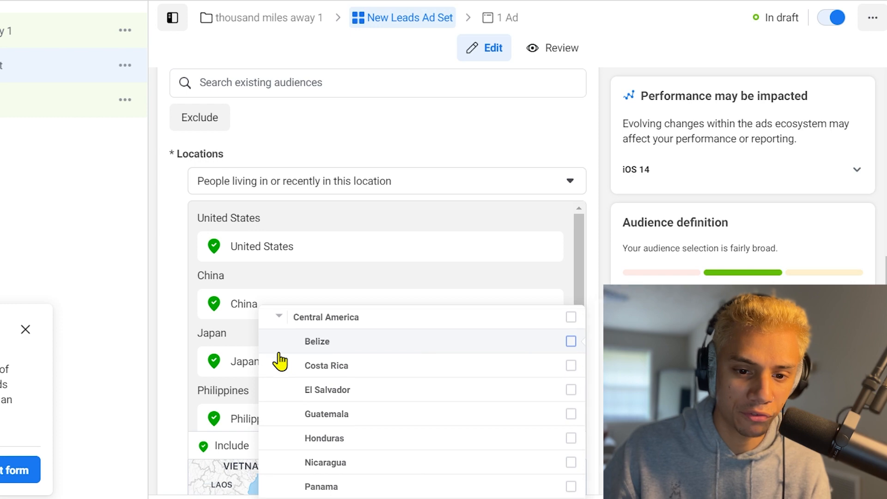
click(278, 316)
scroll(341, 421, down, 2)
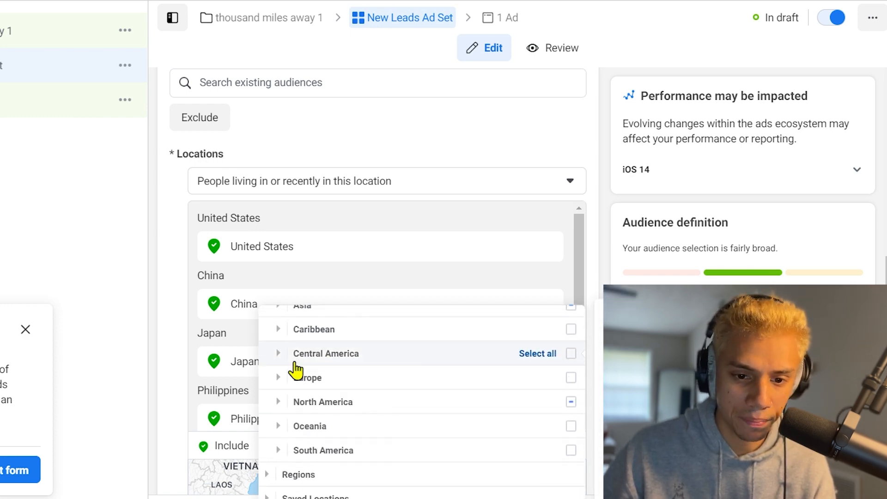
click(278, 377)
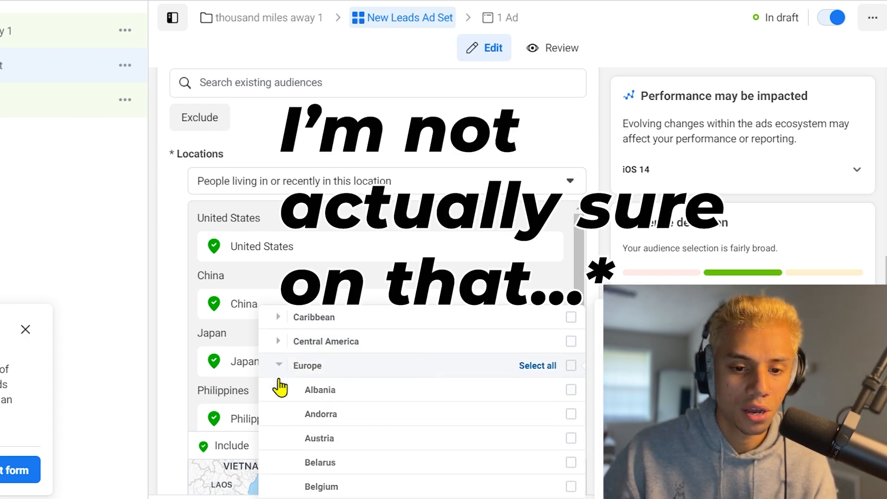
scroll(279, 388, down, 2)
click(279, 318)
scroll(287, 328, up, 1)
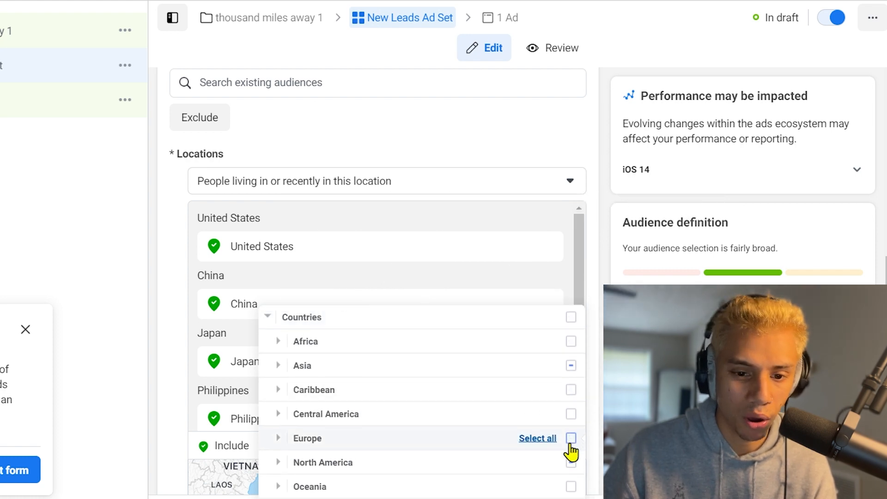
Add all of Europe, North America and Oceania to the audience's included locations
click(571, 438)
scroll(577, 416, down, 1)
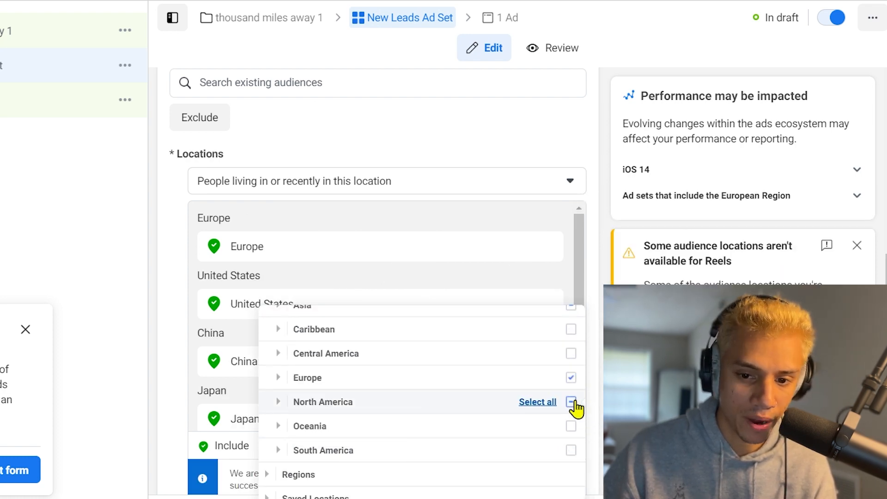
click(571, 402)
click(571, 426)
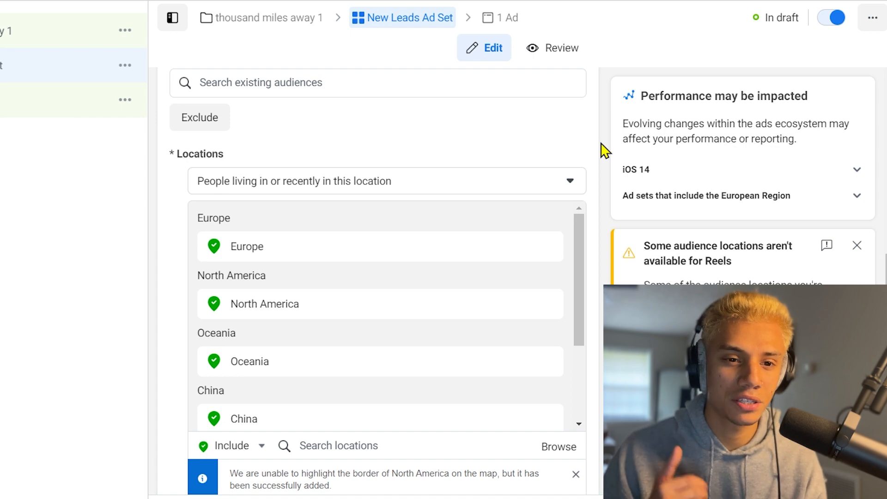
Set the audience's maximum age to 44
click(285, 279)
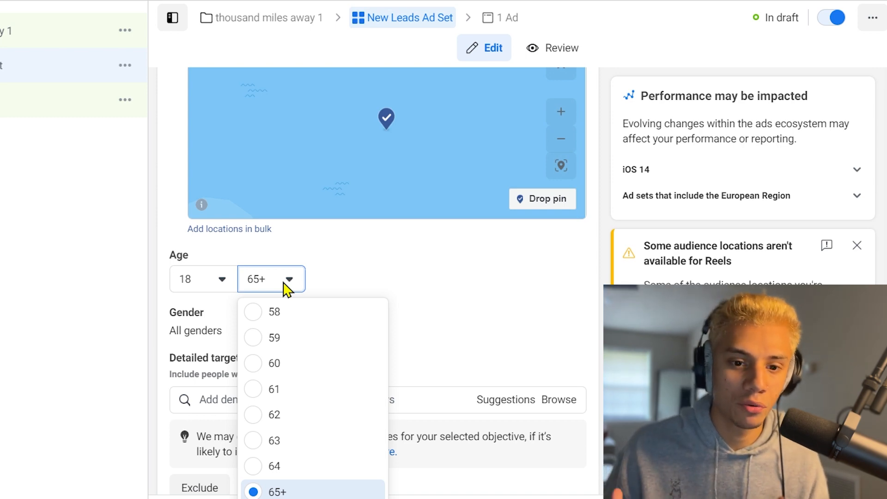
scroll(309, 353, up, 8)
scroll(333, 368, up, 4)
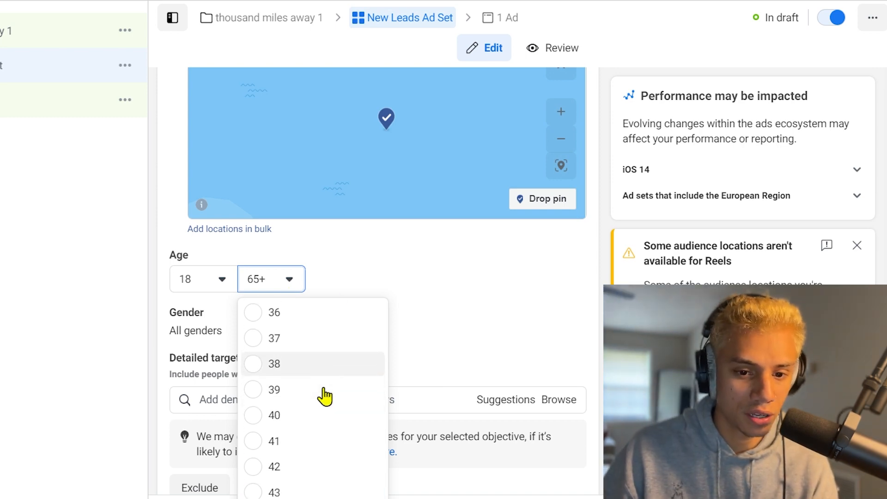
scroll(319, 416, down, 1)
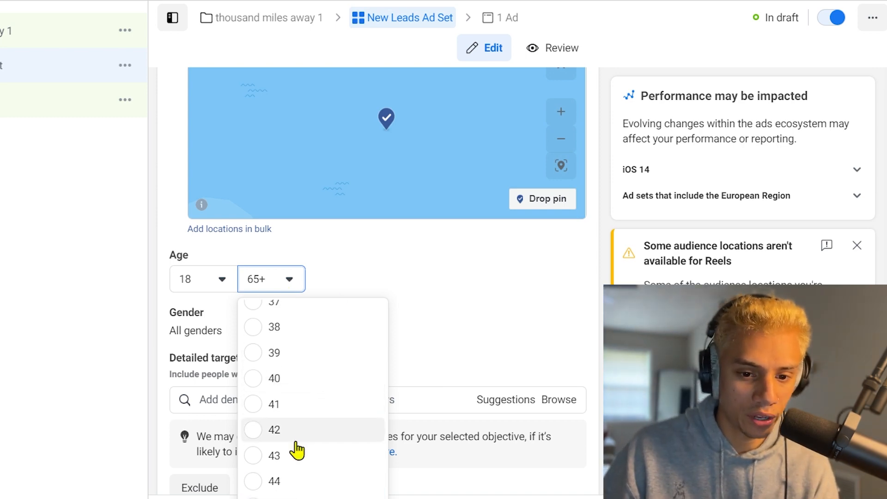
click(297, 474)
Add the Spotify (streaming service) interest to the audience's detailed targeting
scroll(297, 303, down, 2)
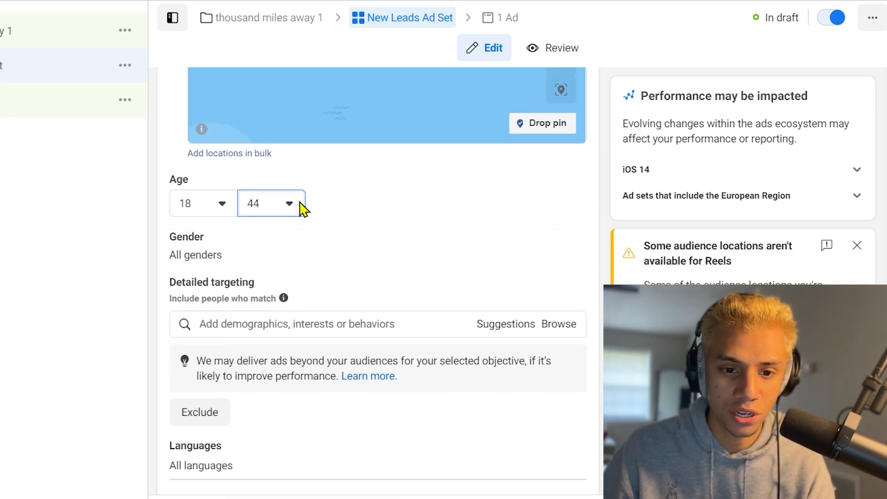
scroll(324, 231, down, 2)
click(243, 248)
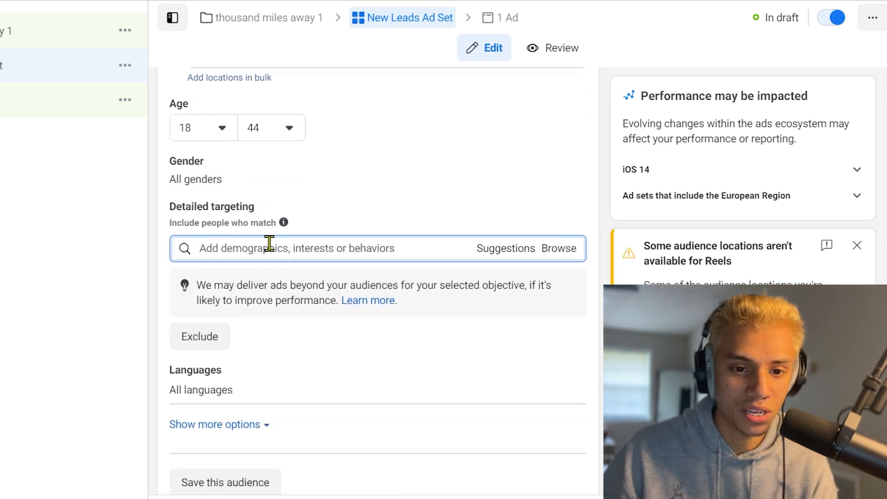
click(242, 247)
text(spotify)
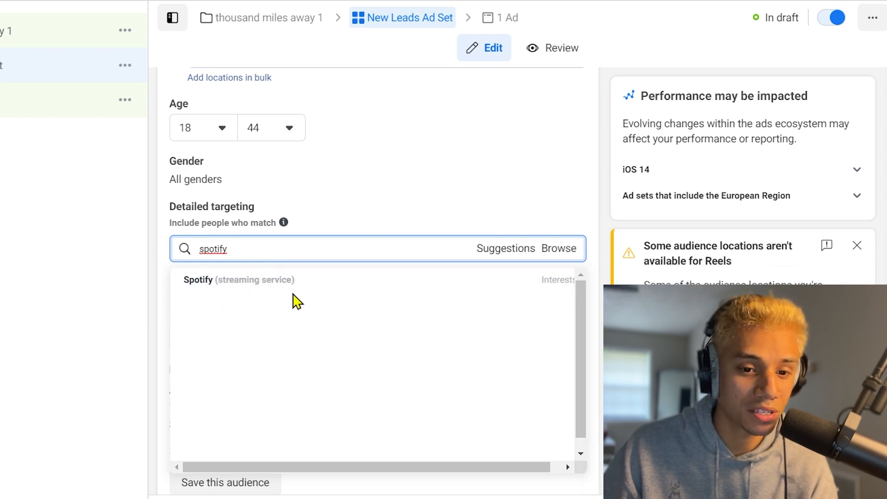
click(224, 291)
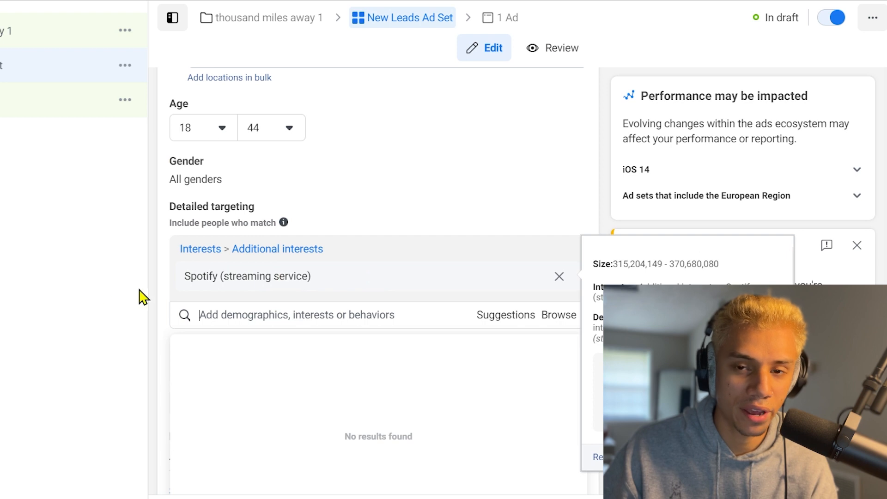
click(109, 289)
Define the detailed targeting further so people must also match the Machine Gun Kelly (rapper) interest
scroll(241, 307, down, 2)
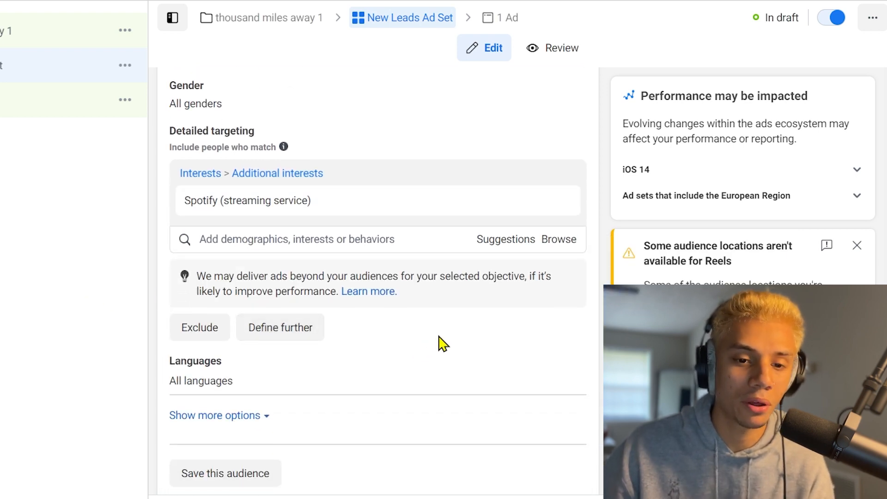
mouse_move(292, 220)
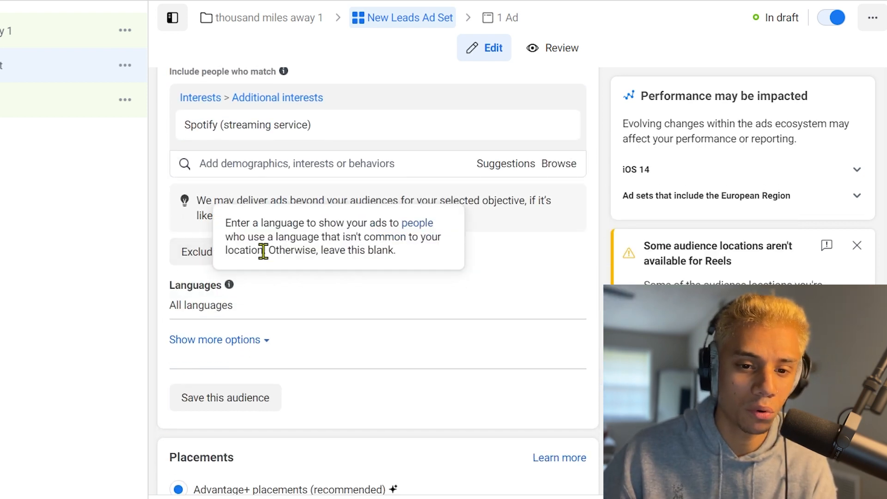
click(284, 257)
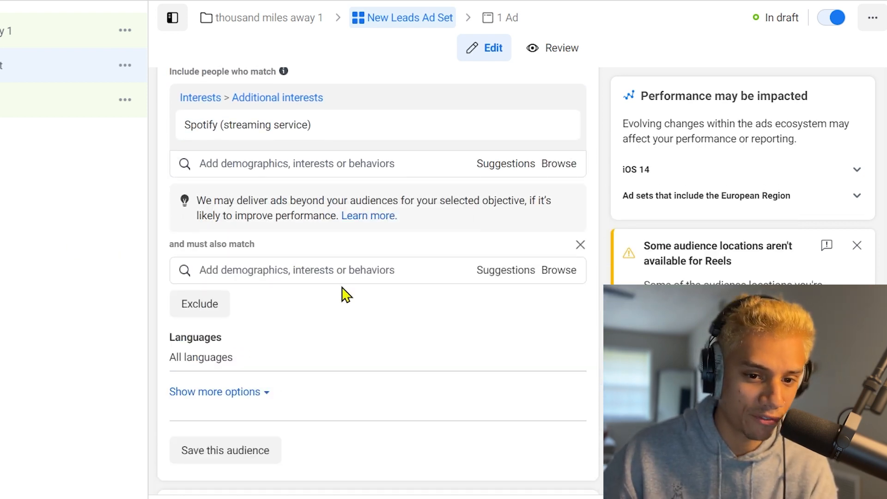
click(289, 273)
text(mk)
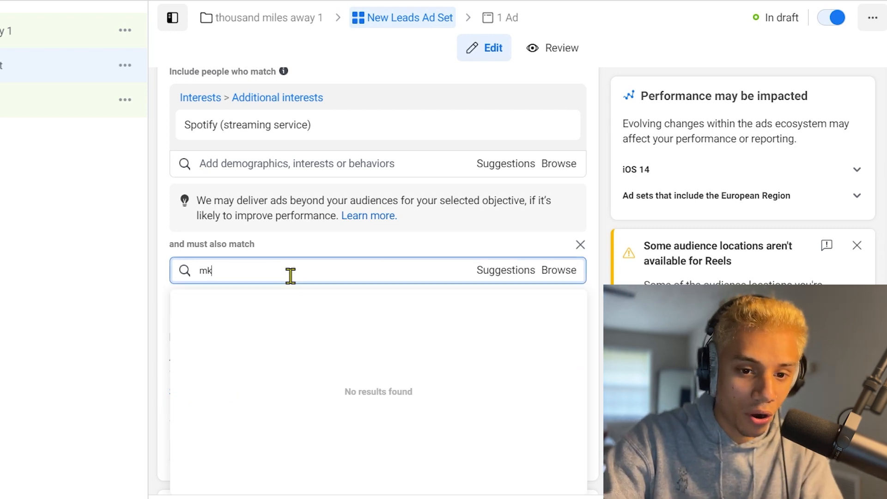
key(BackSpace)
text(gk)
click(209, 314)
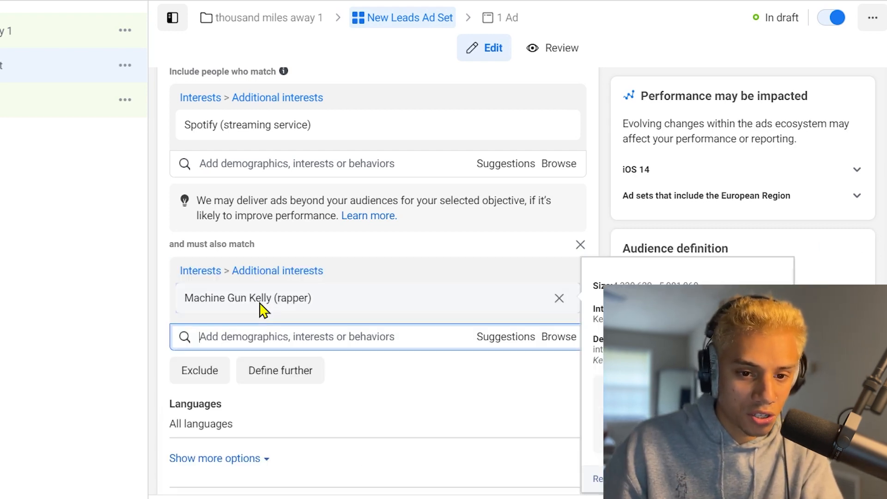
Add the G-Eazy and Post Malone musical artist interests to the must-also-match targeting group
click(311, 334)
text(g e)
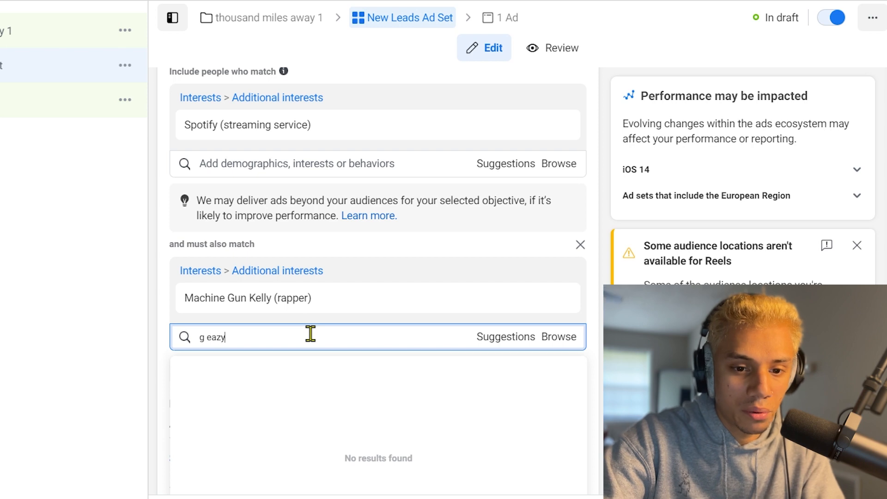
text(azy)
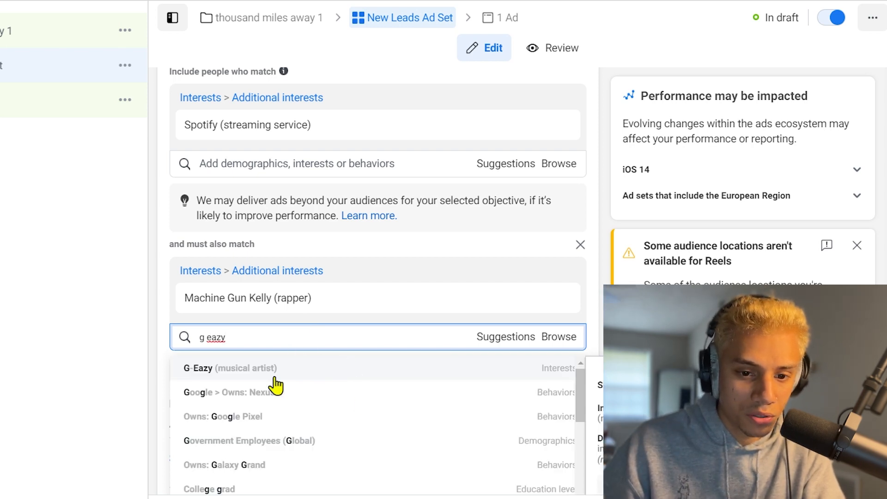
click(296, 375)
text(post malo)
text(ne)
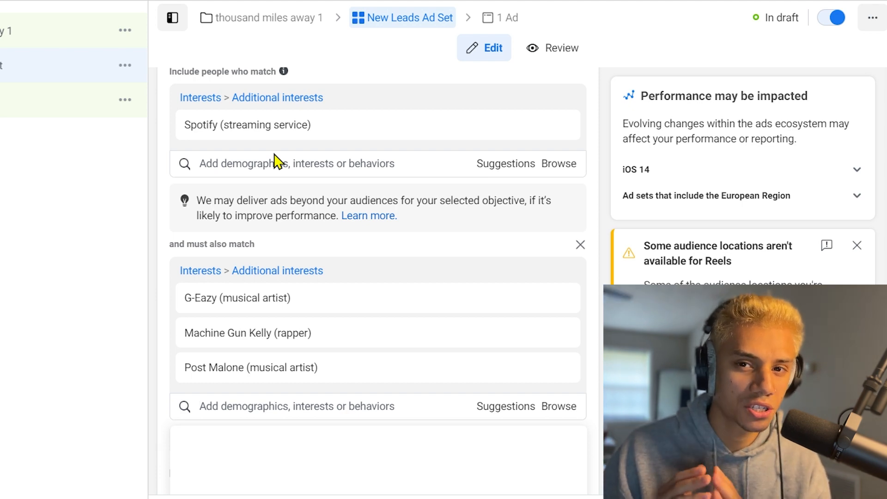
Switch the ad set to manual placements and deselect the whole Feeds and Stories and Reels groups
scroll(316, 358, down, 5)
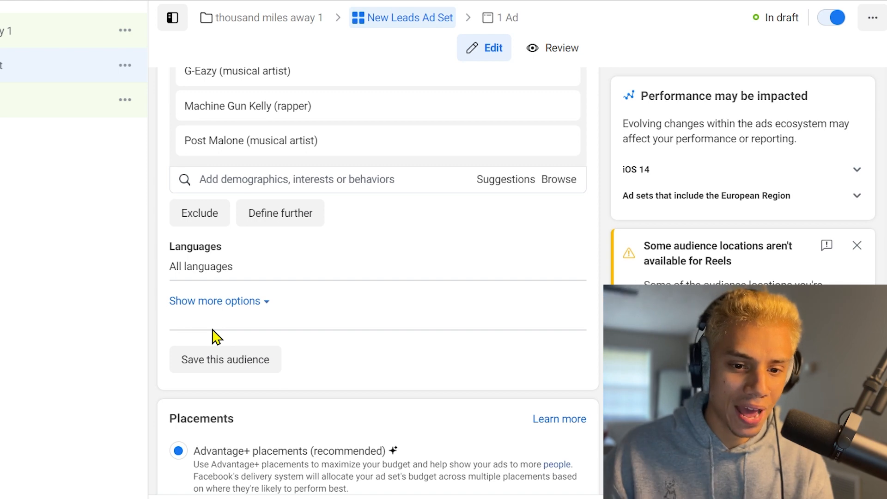
scroll(293, 237, down, 3)
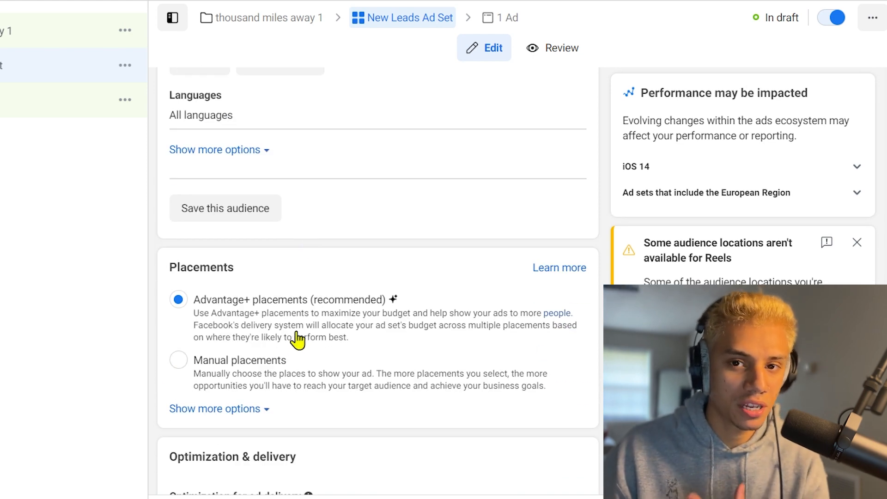
scroll(297, 340, down, 2)
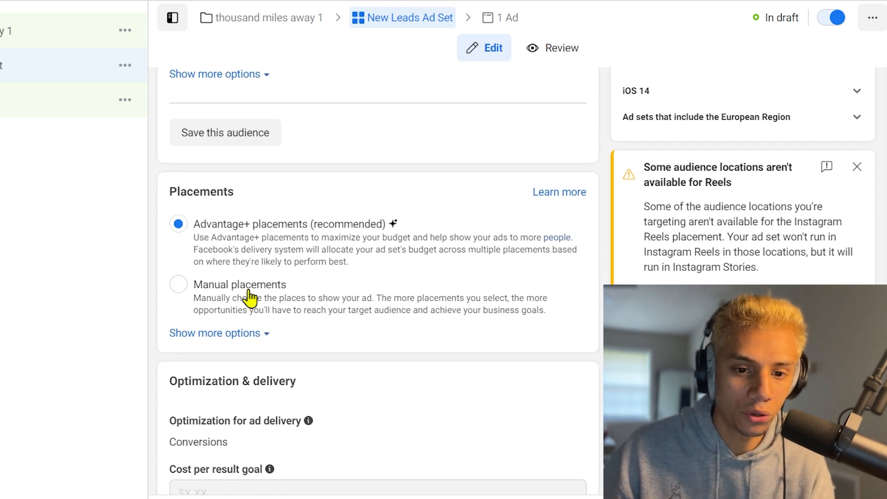
click(193, 302)
scroll(187, 298, down, 6)
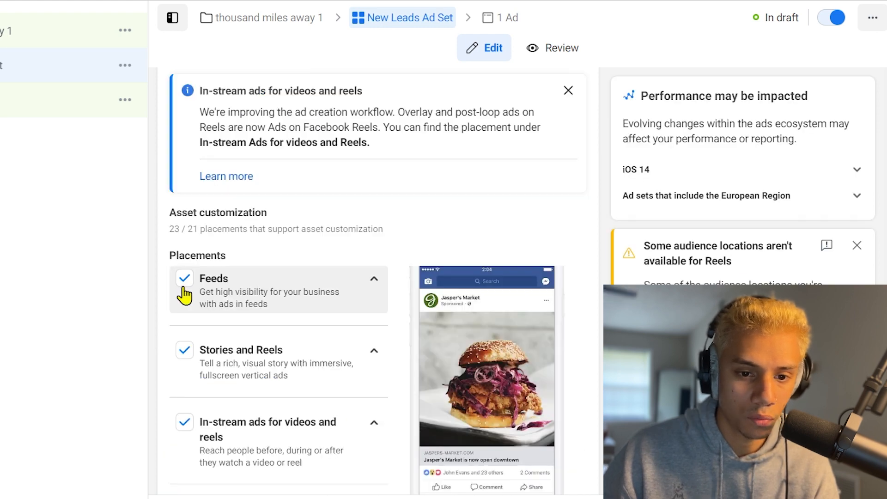
click(192, 290)
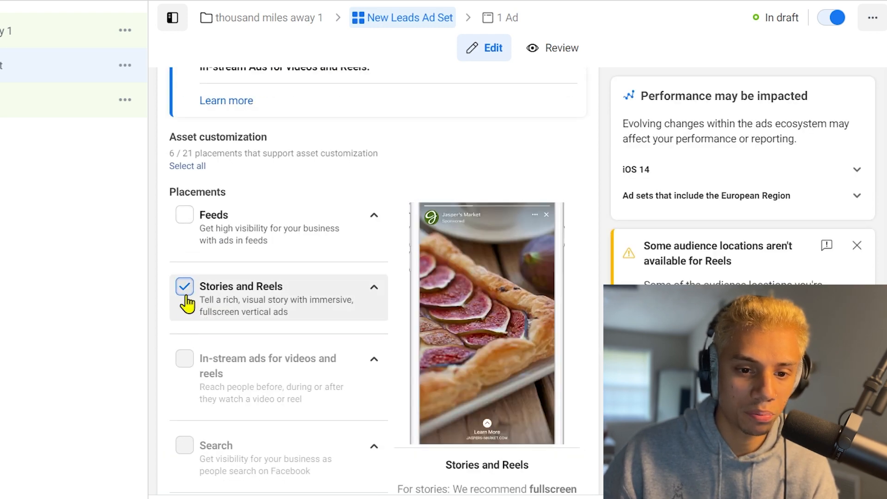
click(184, 287)
scroll(212, 317, down, 14)
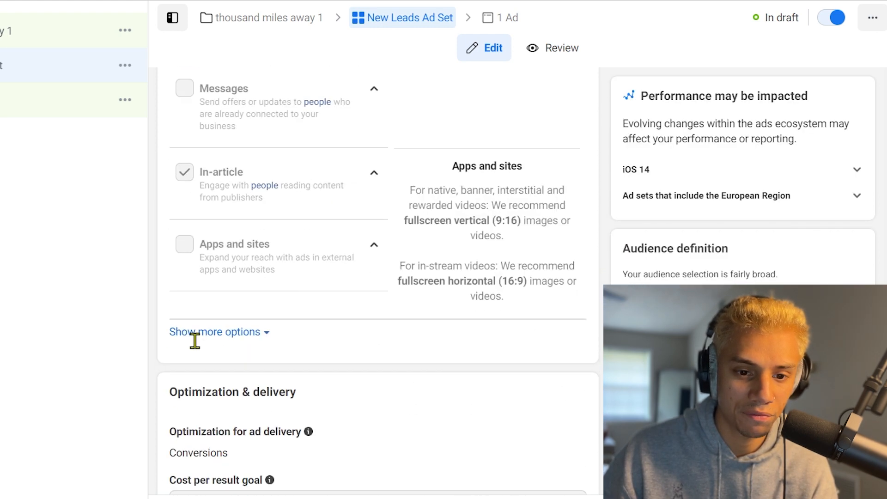
Enable the Facebook Feed, Instagram feed, Instagram profile feed, Facebook video feeds, Instagram Explore and Instagram Explore home placements within Feeds
scroll(238, 323, up, 12)
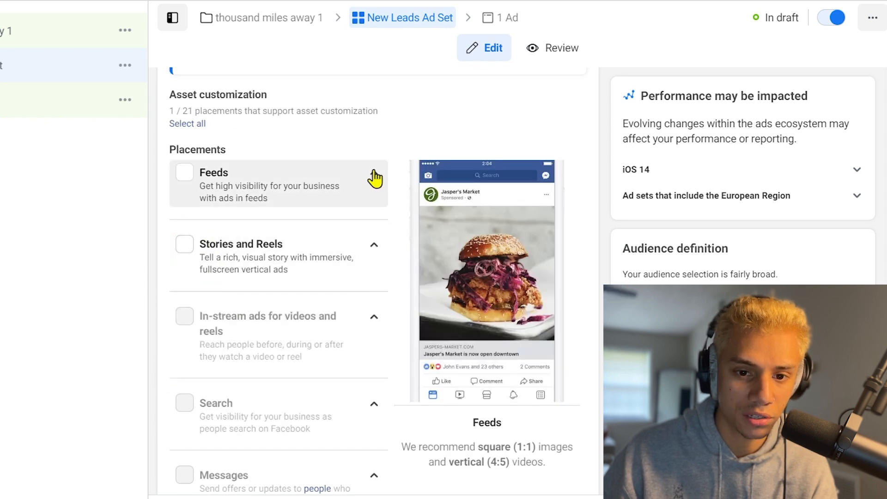
click(372, 173)
click(196, 219)
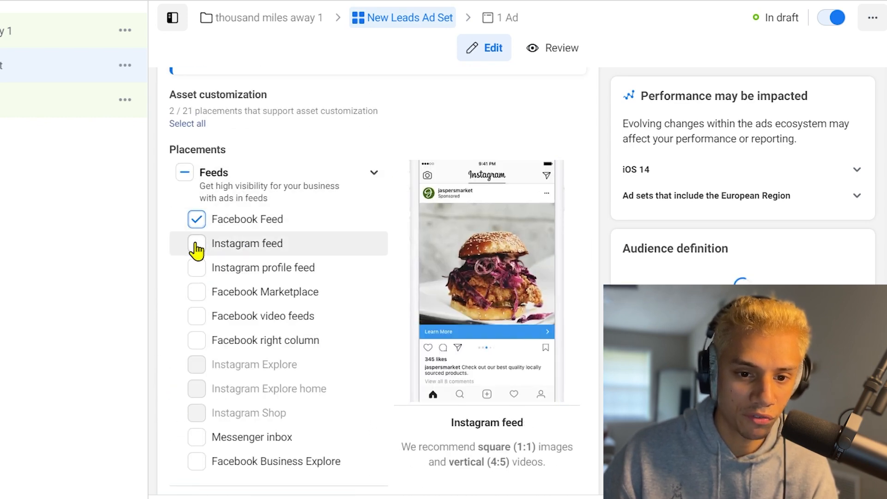
click(197, 244)
click(196, 268)
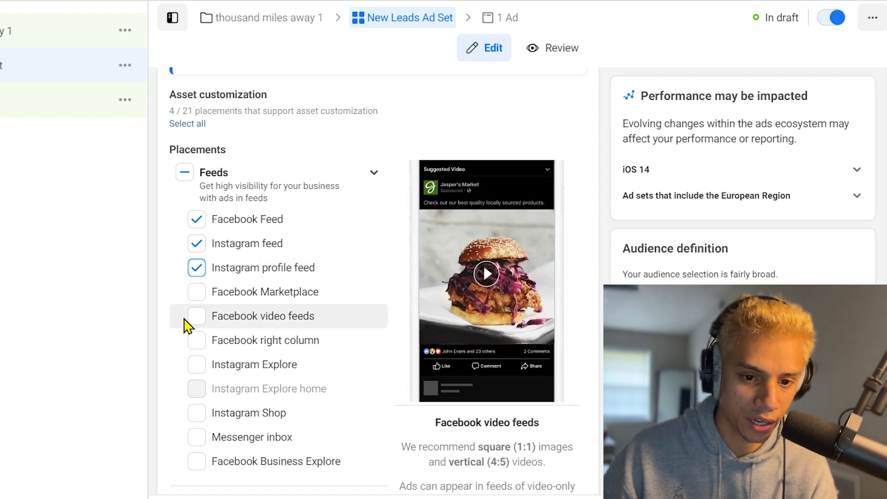
click(192, 318)
click(196, 365)
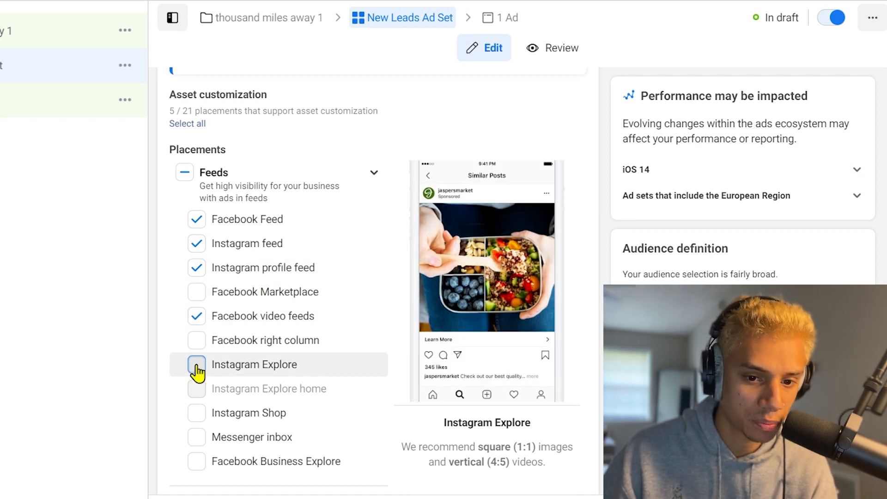
scroll(218, 372, down, 2)
click(196, 280)
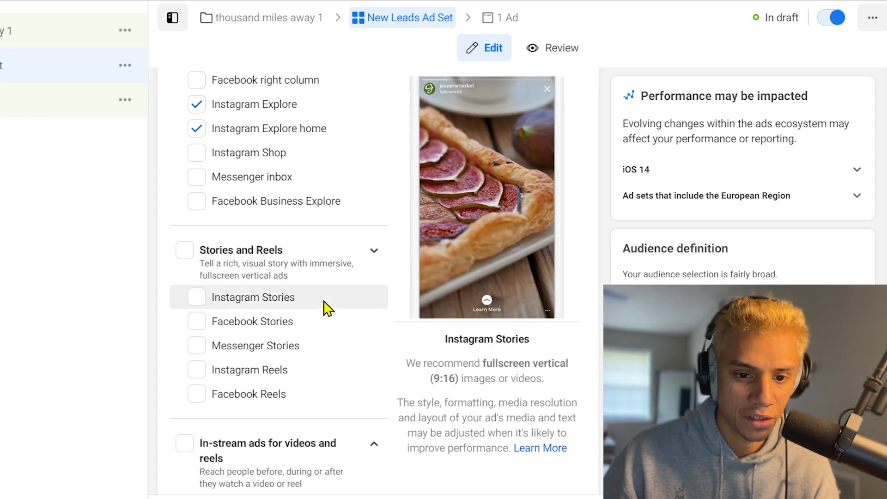
Enable the Instagram Stories and Facebook Stories placements, and deselect the In-article placement
scroll(327, 309, down, 2)
click(197, 227)
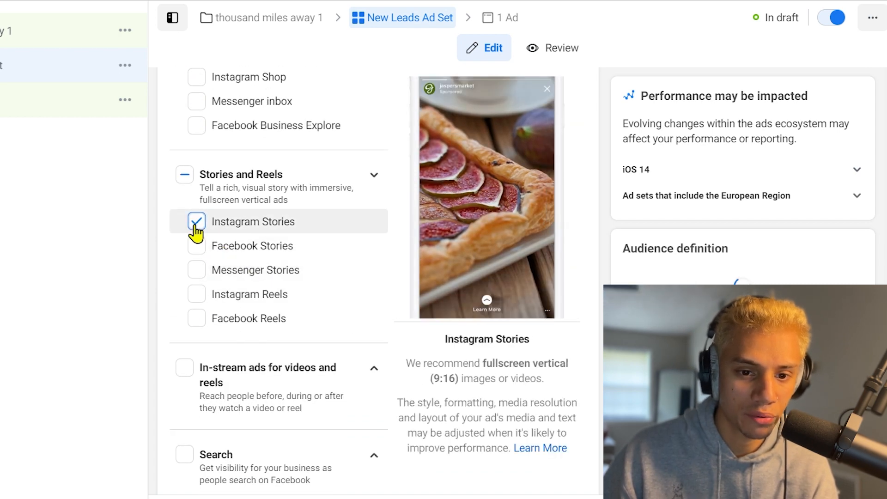
click(194, 252)
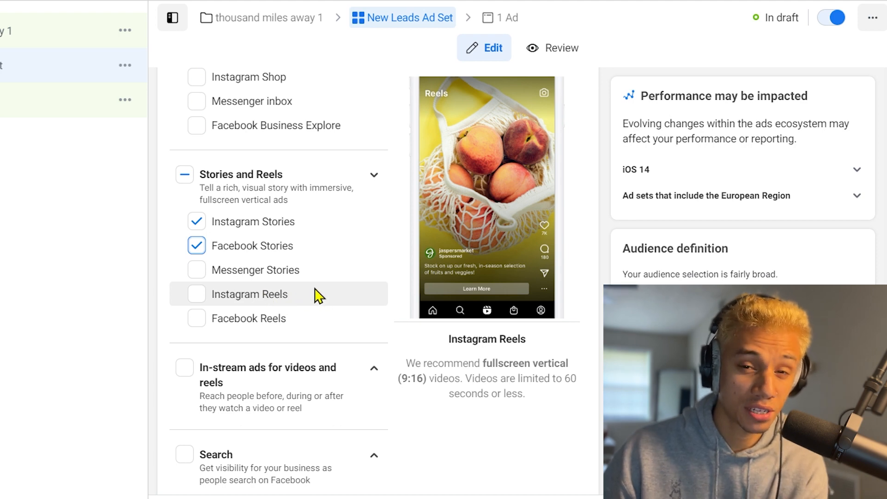
scroll(326, 278, down, 8)
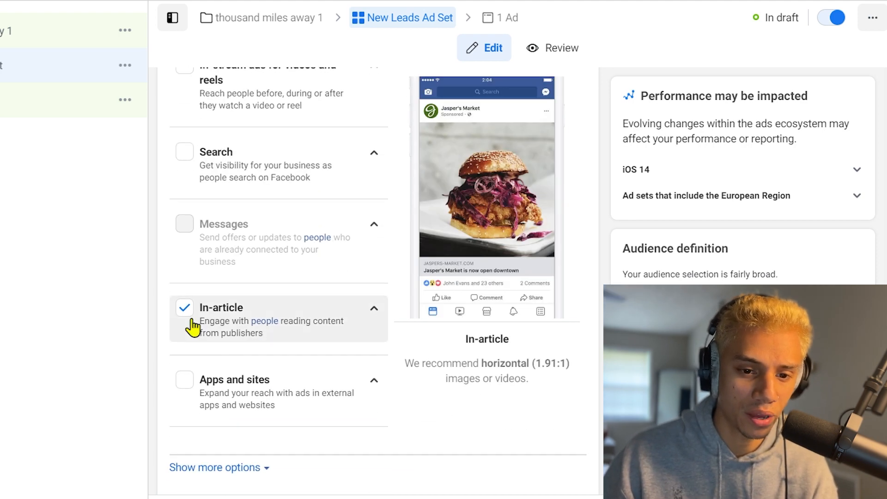
click(184, 316)
scroll(241, 313, down, 4)
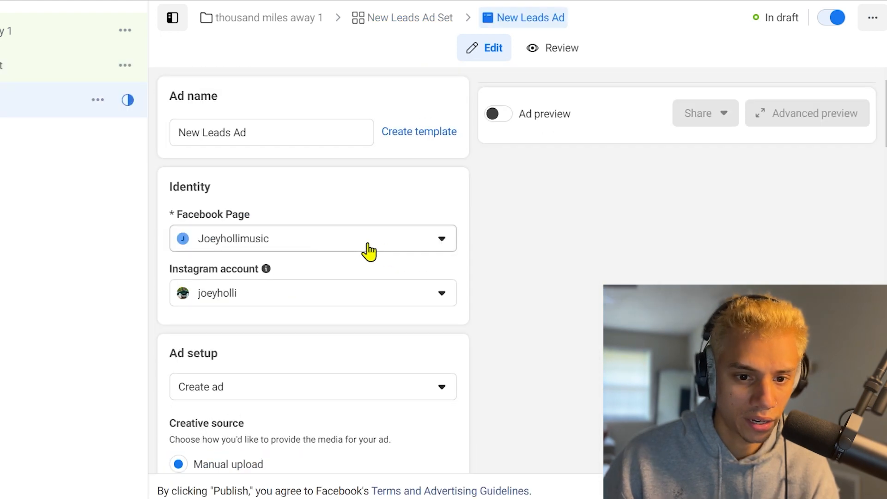
click(366, 249)
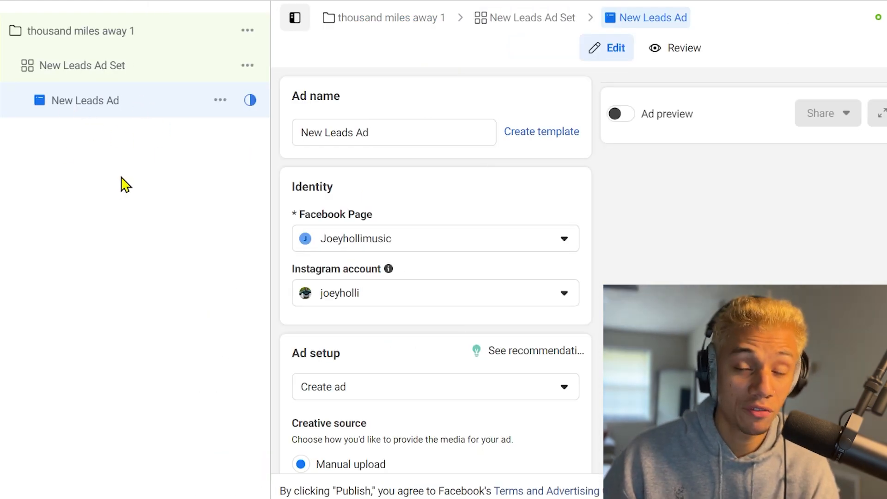
click(221, 101)
click(166, 114)
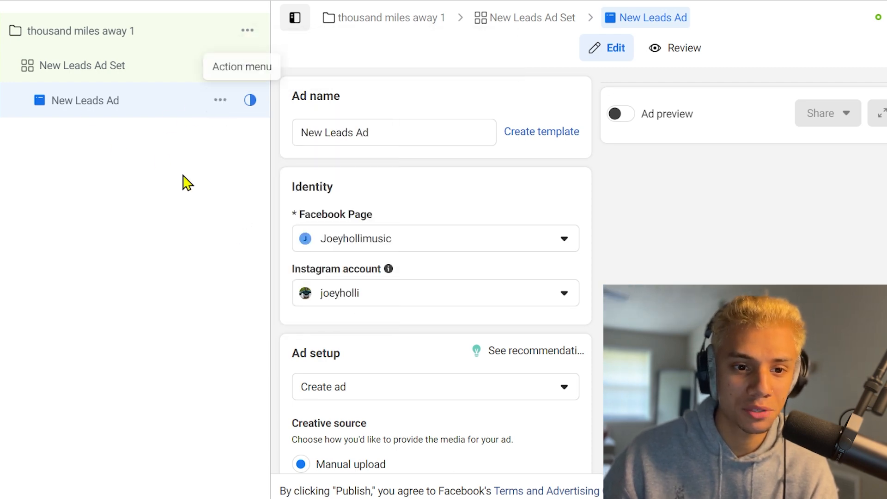
Enter "I wrote this aboiut my dog" as the primary text of the ad creative
scroll(367, 232, down, 15)
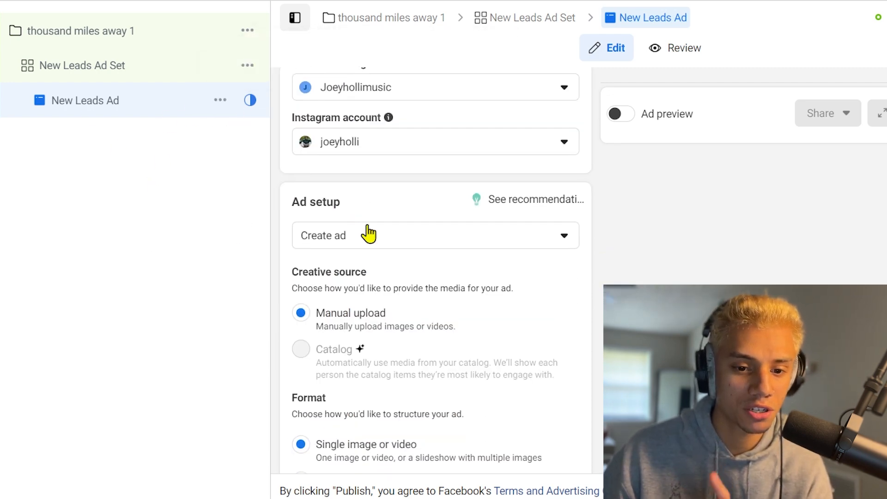
scroll(382, 272, down, 5)
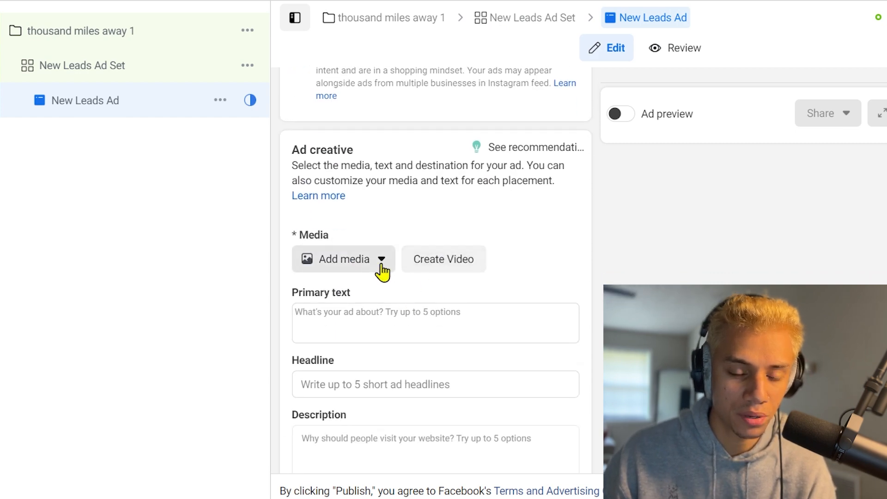
click(383, 169)
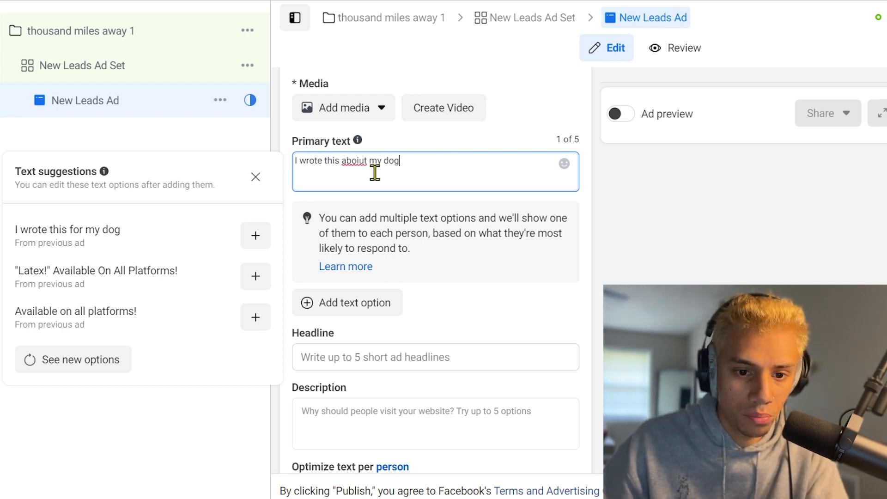
click(152, 450)
Set the ad's call to action to Listen now and activate the destination's Website URL field
scroll(452, 222, down, 5)
scroll(429, 303, up, 1)
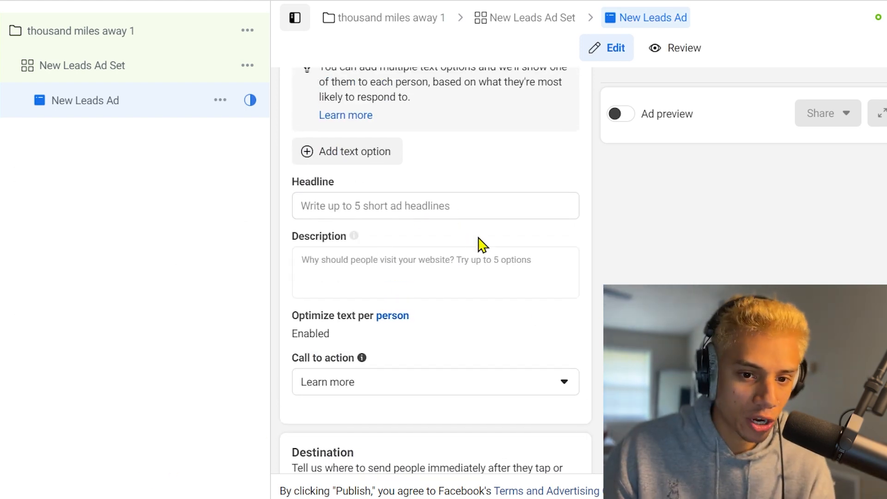
scroll(462, 254, down, 2)
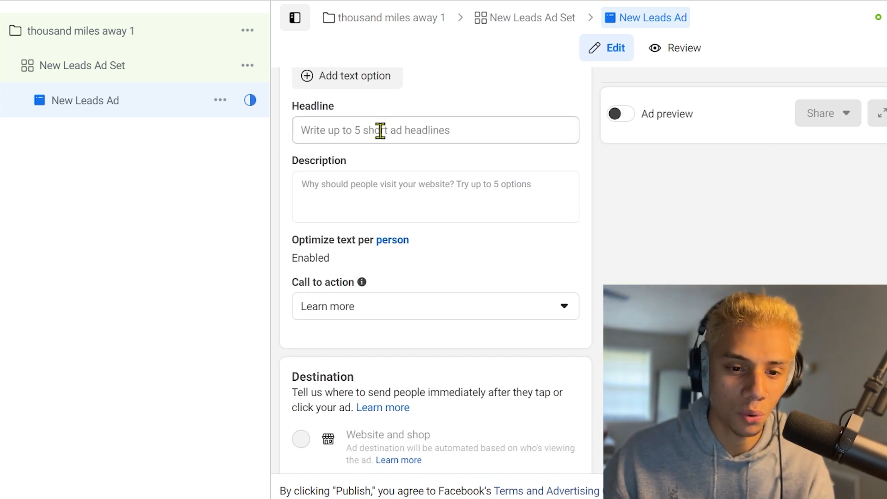
click(365, 307)
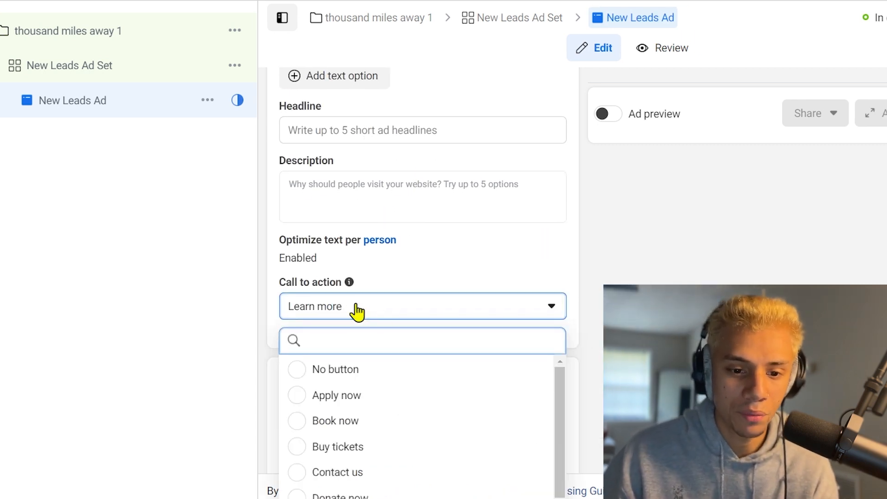
scroll(364, 475, down, 2)
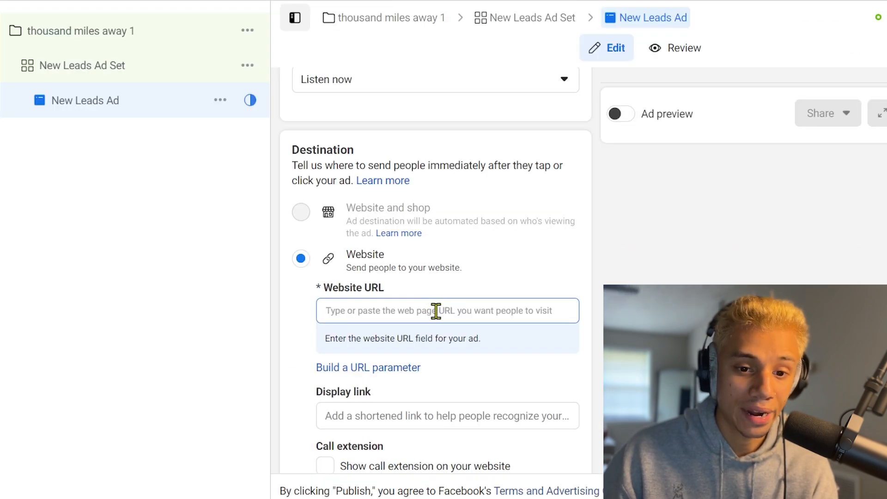
click(436, 310)
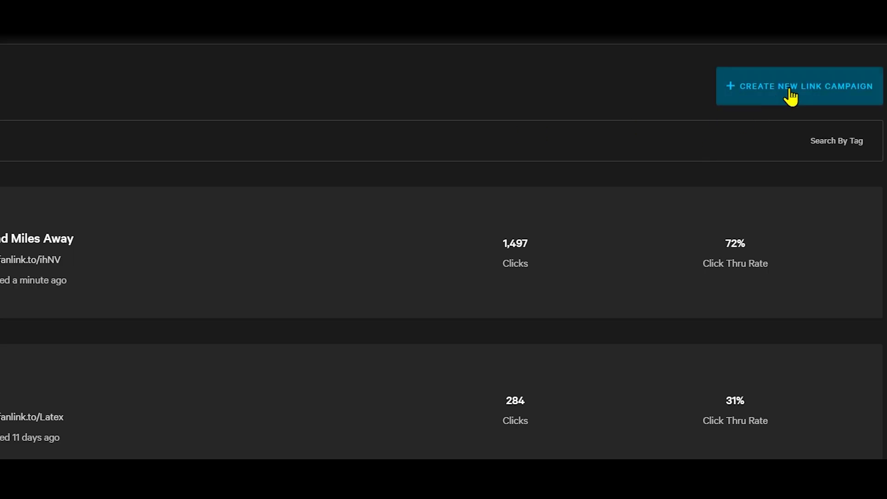
Switch to FanLink, create a new link campaign for Latex! and hide its Deezer, iTunes and SoundCloud services
click(791, 95)
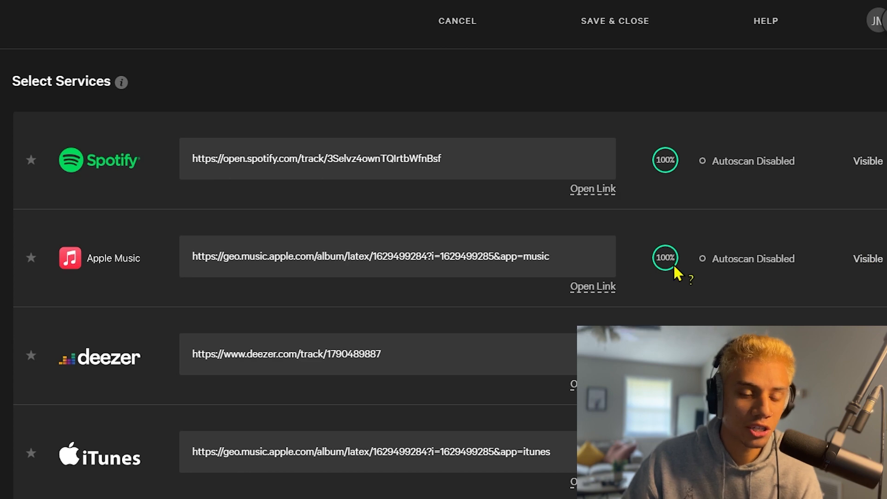
scroll(744, 303, down, 3)
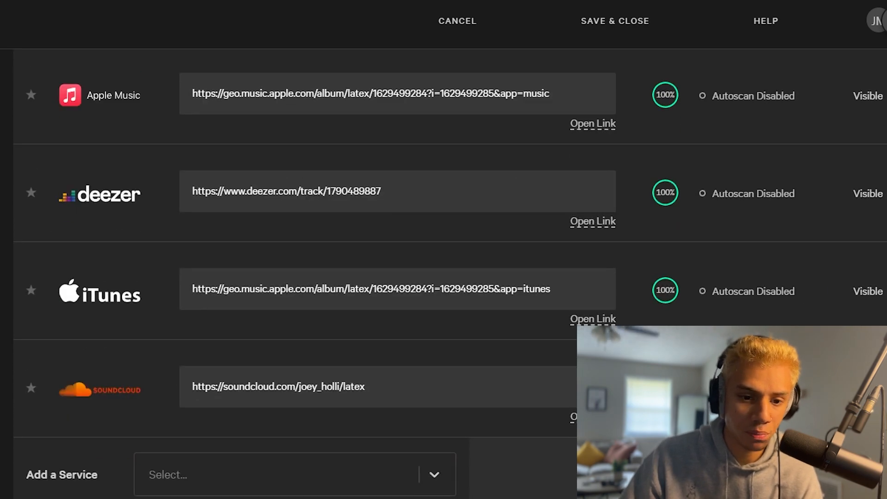
scroll(449, 275, up, 3)
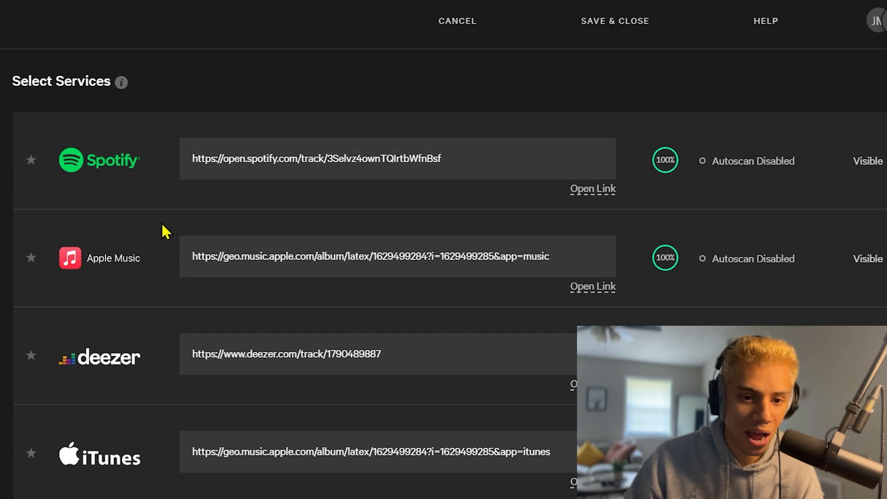
scroll(114, 251, down, 5)
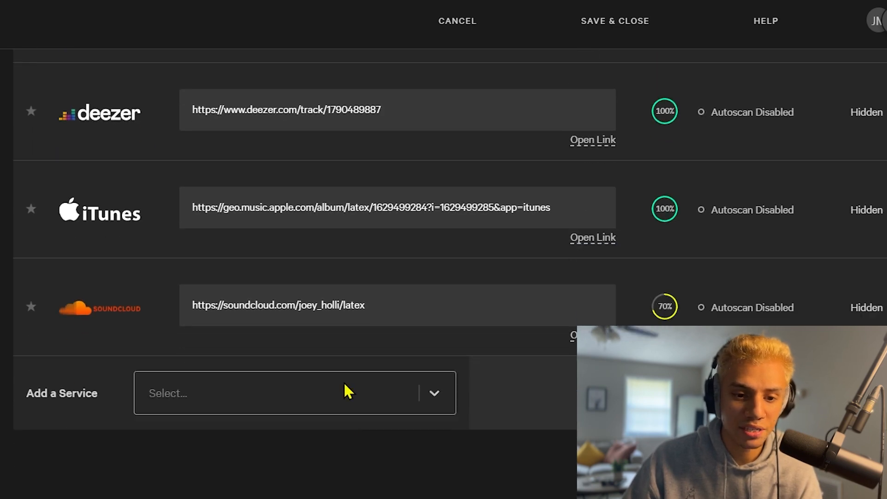
Add YouTube to the link campaign's services and continue to the landing page customization
click(346, 390)
scroll(293, 432, down, 15)
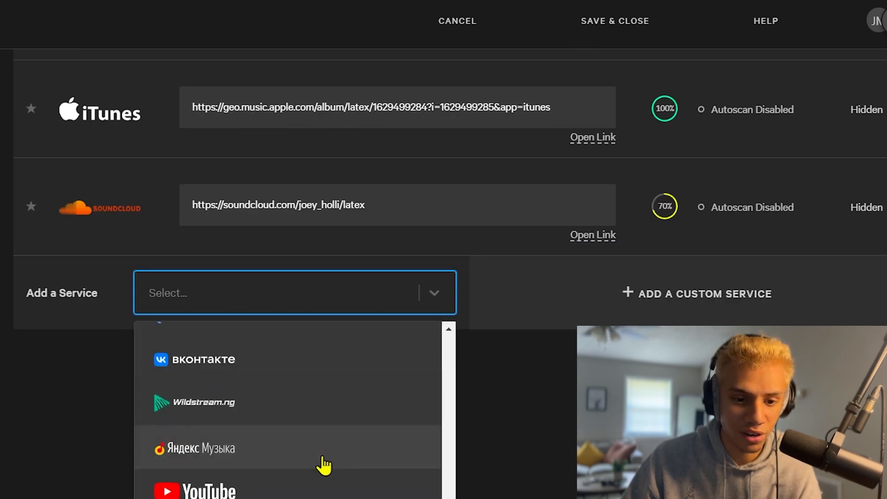
click(207, 494)
click(221, 388)
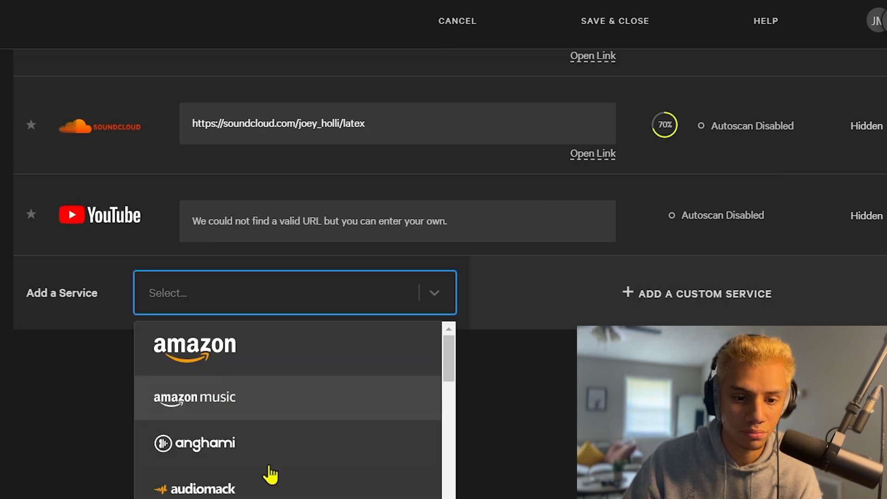
scroll(248, 416, down, 6)
scroll(221, 462, down, 3)
scroll(569, 439, up, 2)
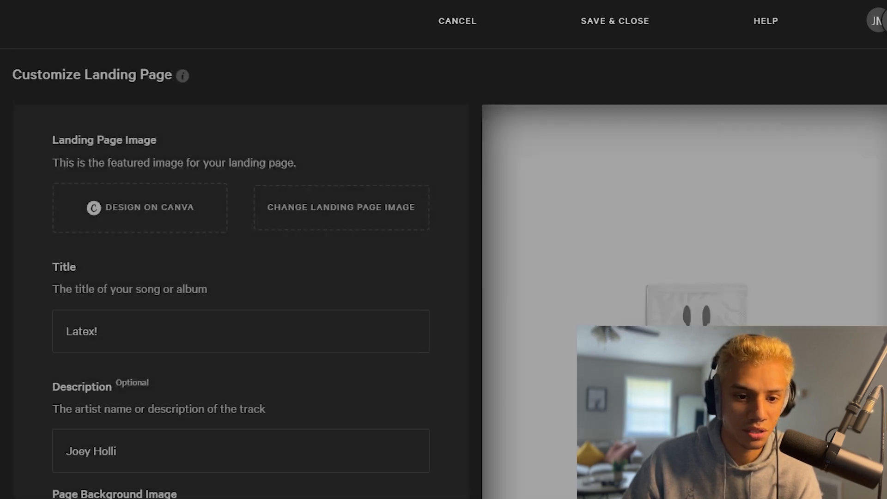
Keep the landing page settings as they are and remove the Spotify audio link from the preview
scroll(434, 232, down, 2)
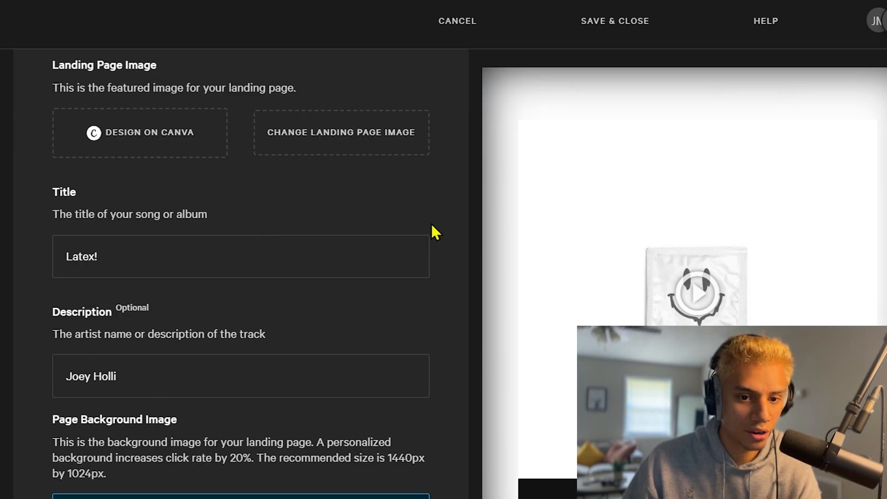
scroll(212, 257, down, 18)
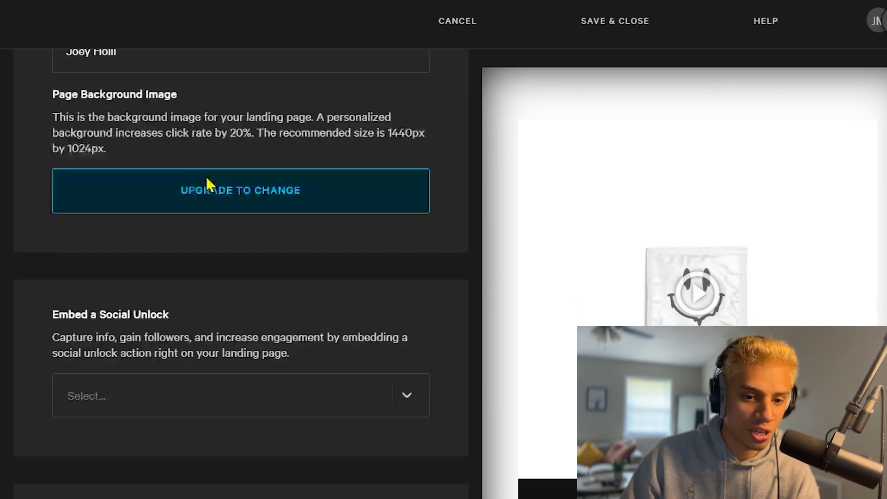
scroll(347, 346, down, 5)
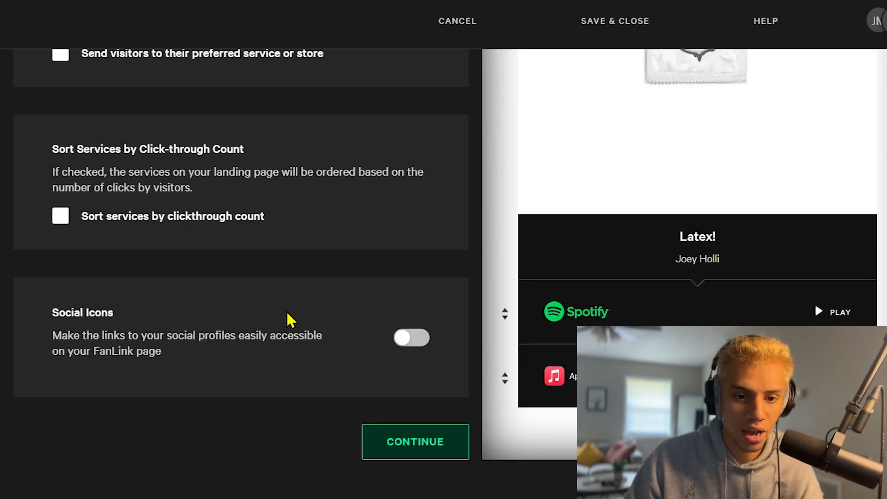
scroll(285, 314, up, 4)
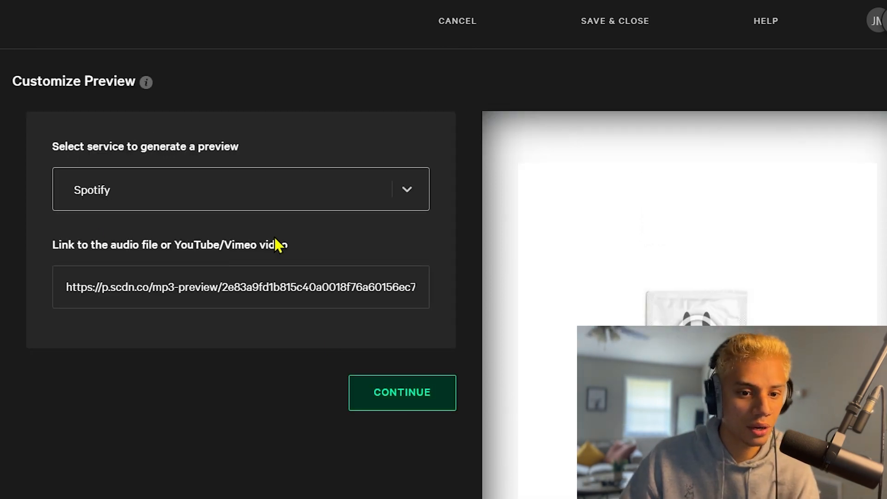
triple_click(299, 298)
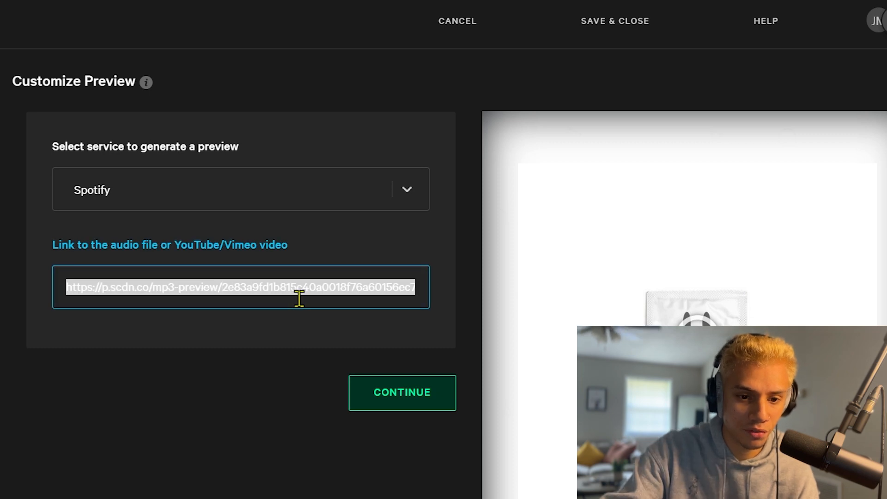
key(BackSpace)
click(323, 438)
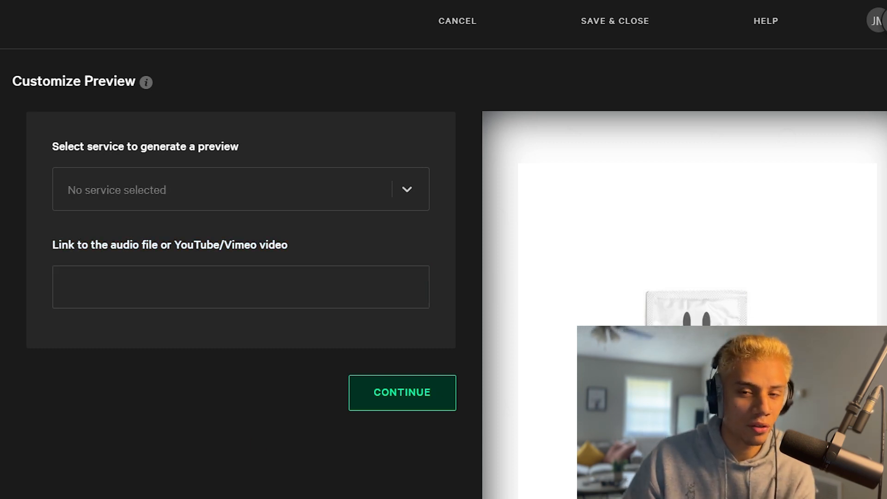
Leave the preview without a service and keep the Latex! title, description and image, continuing to the link URL settings
scroll(492, 211, down, 3)
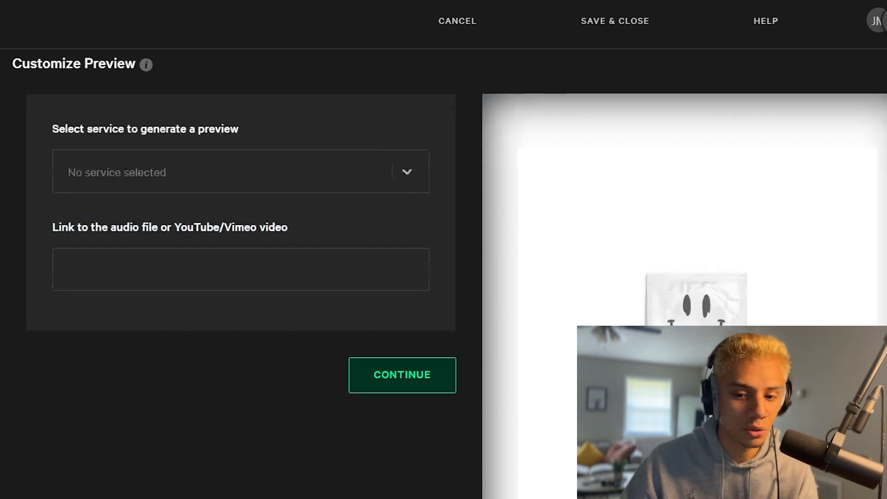
click(408, 236)
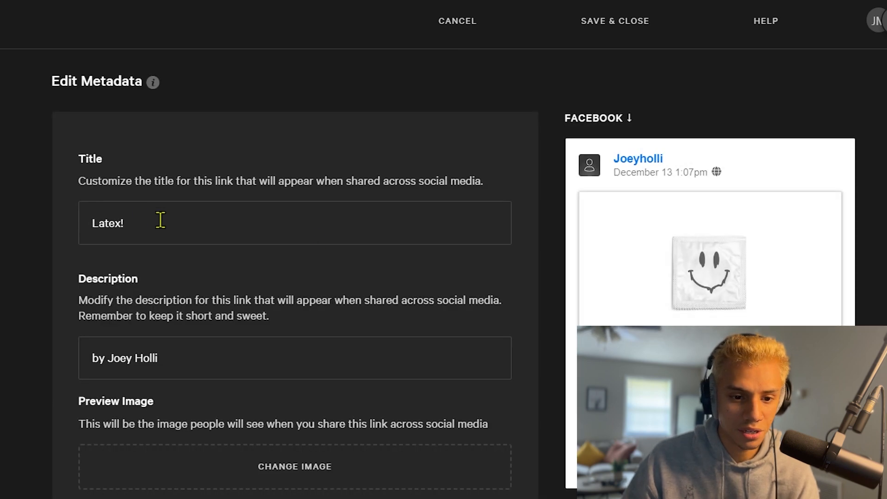
scroll(617, 277, down, 2)
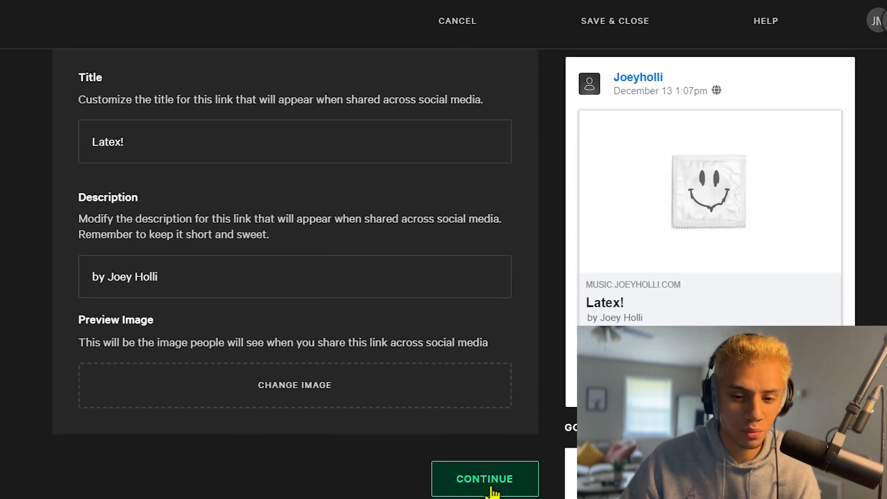
click(516, 490)
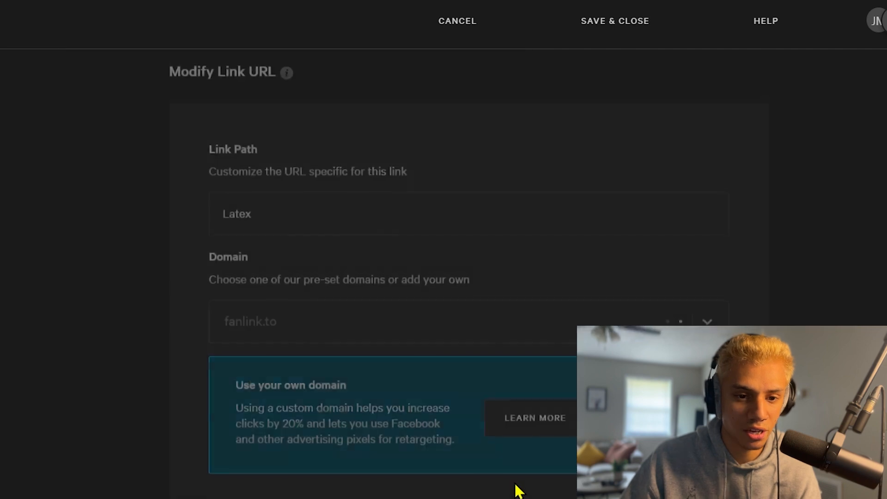
Set the link's domain to fanlink.to, keep the path Latex and check the link URL preview
scroll(316, 229, down, 2)
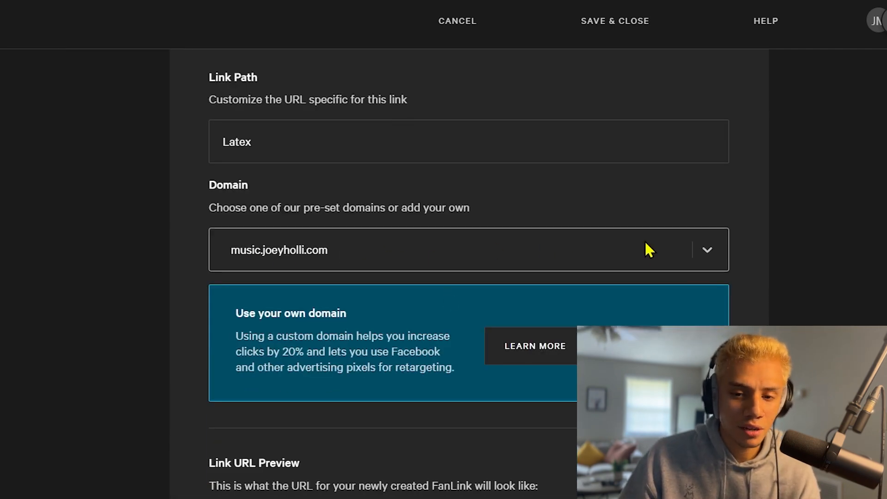
click(707, 250)
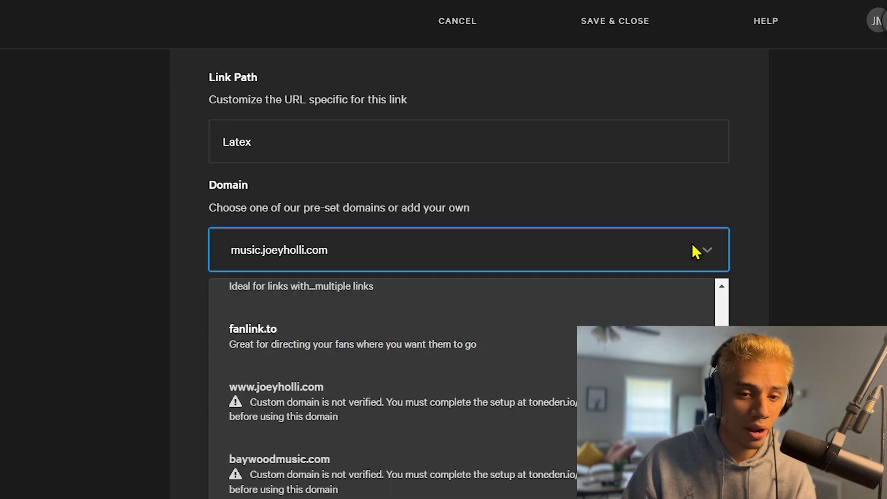
click(302, 343)
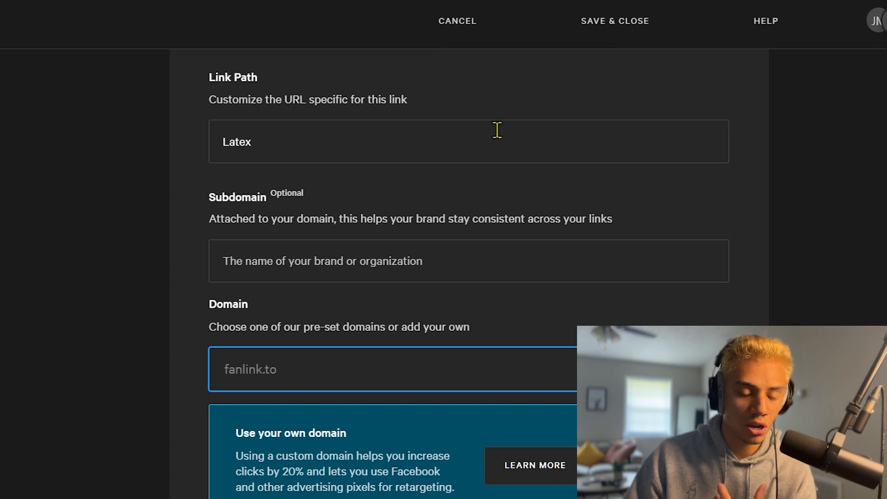
scroll(508, 185, down, 5)
drag(351, 318, 250, 340)
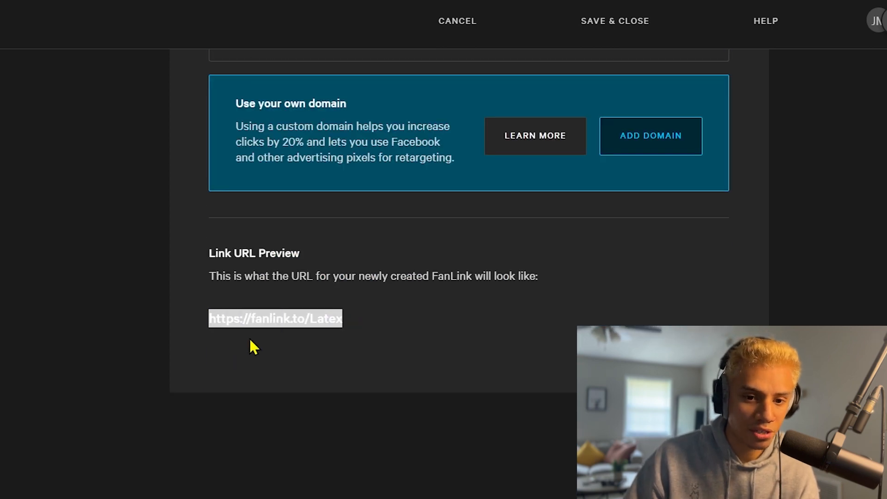
click(250, 341)
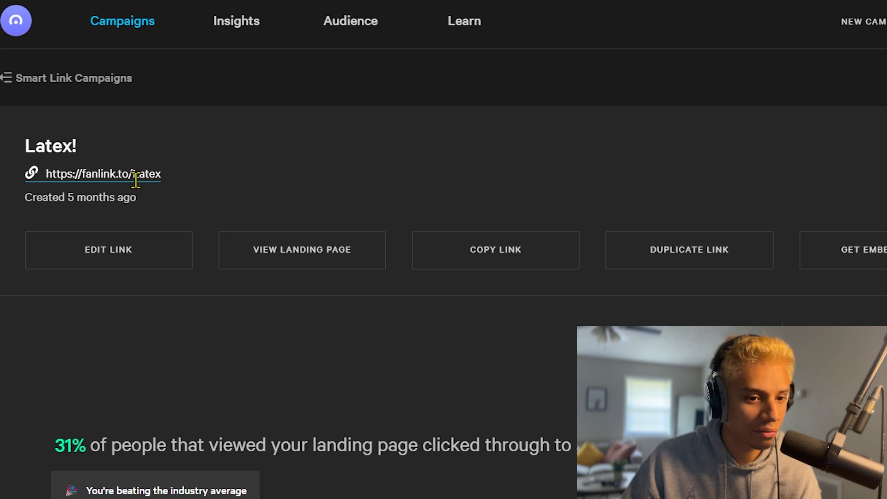
drag(164, 174, 37, 178)
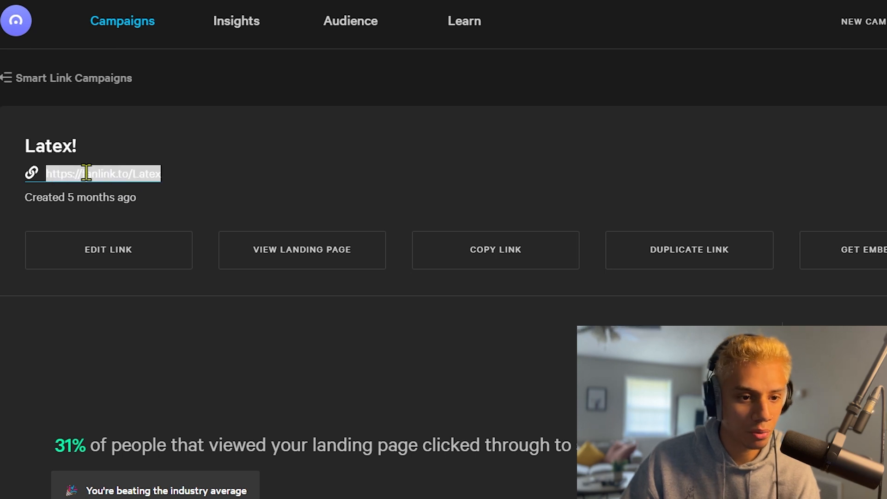
right_click(74, 175)
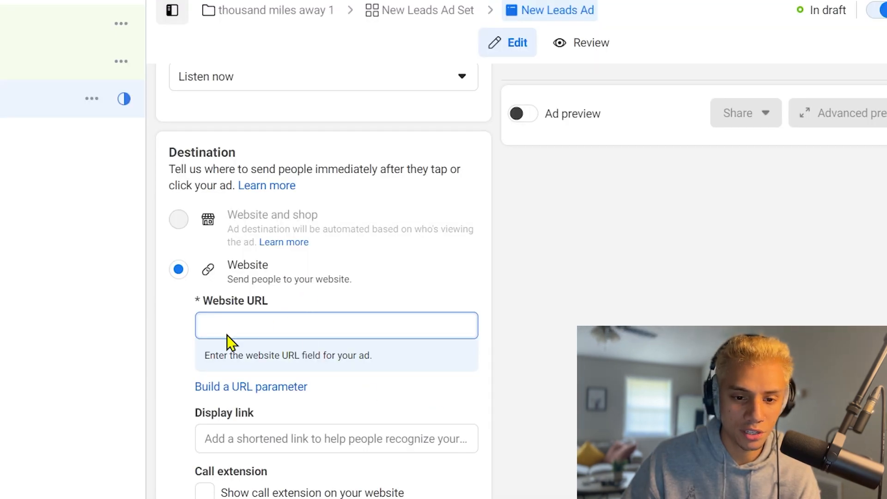
right_click(255, 347)
key(Escape)
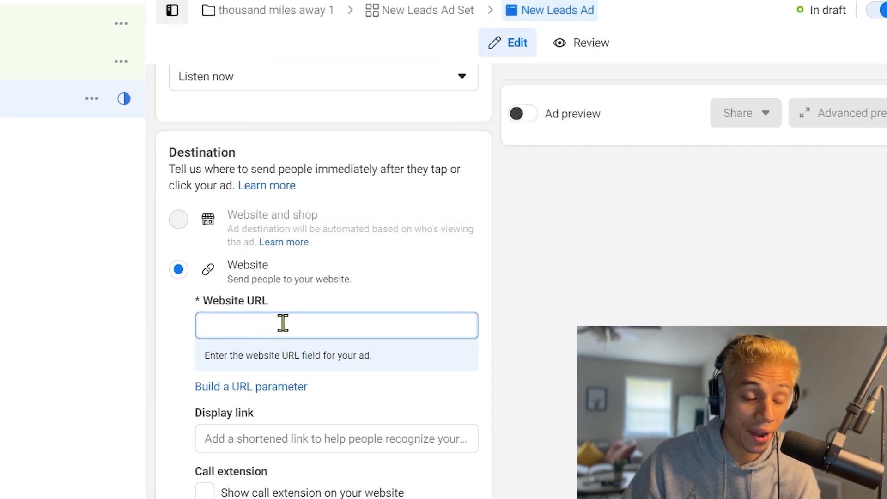
Look through the account videos available as the ad's media and close the selection without choosing one
scroll(282, 323, up, 10)
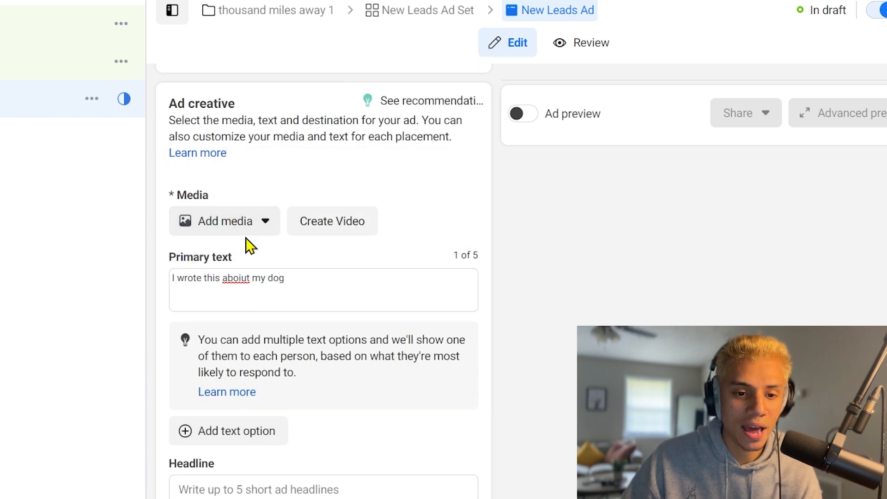
click(239, 228)
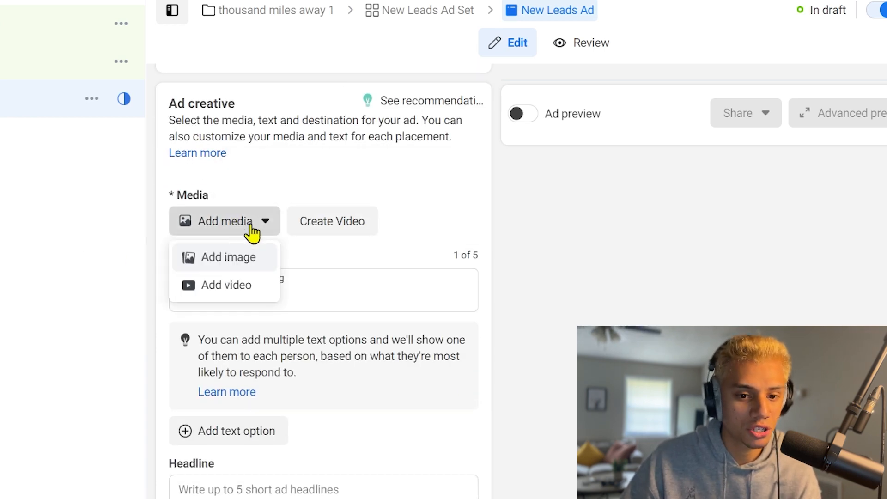
click(228, 285)
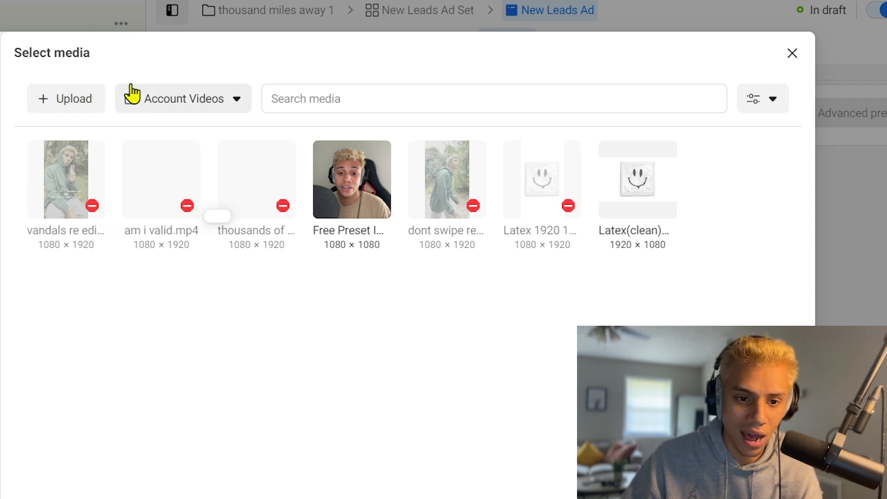
click(791, 54)
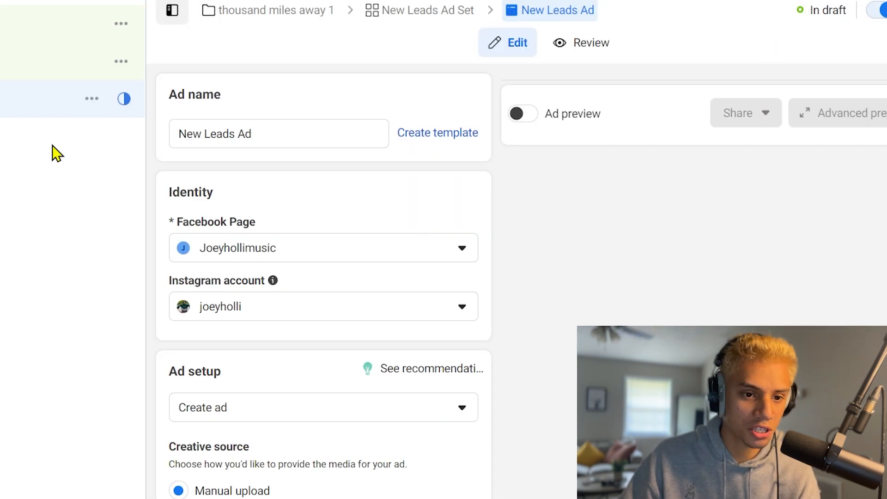
Rename the ad as "Thousand miles away sitting"
triple_click(285, 127)
key(BackSpace)
text(Thou)
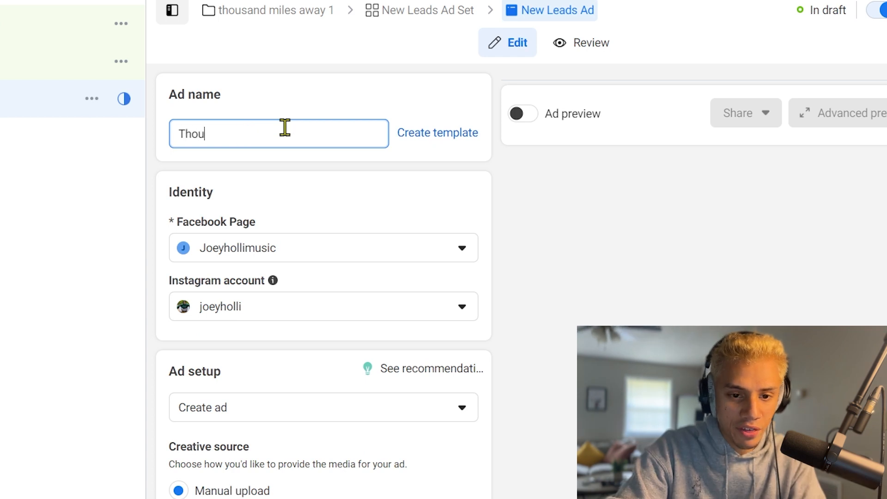
text(sand miles away si)
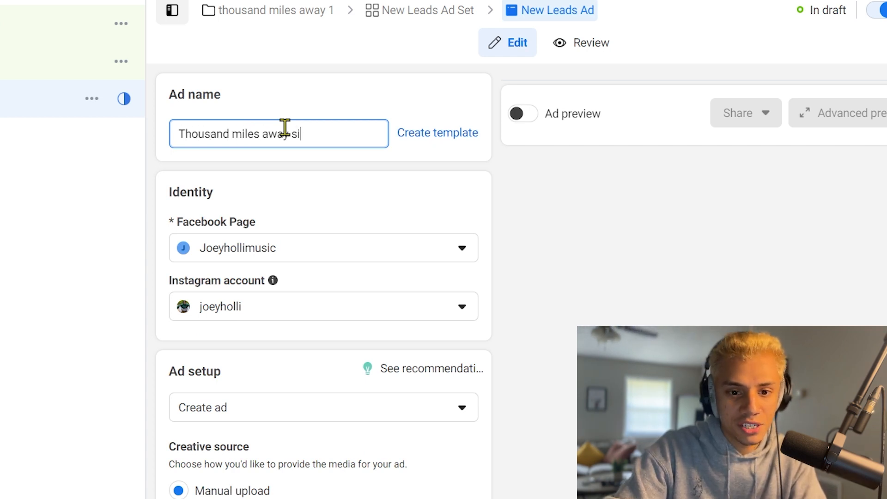
text(tting)
click(63, 289)
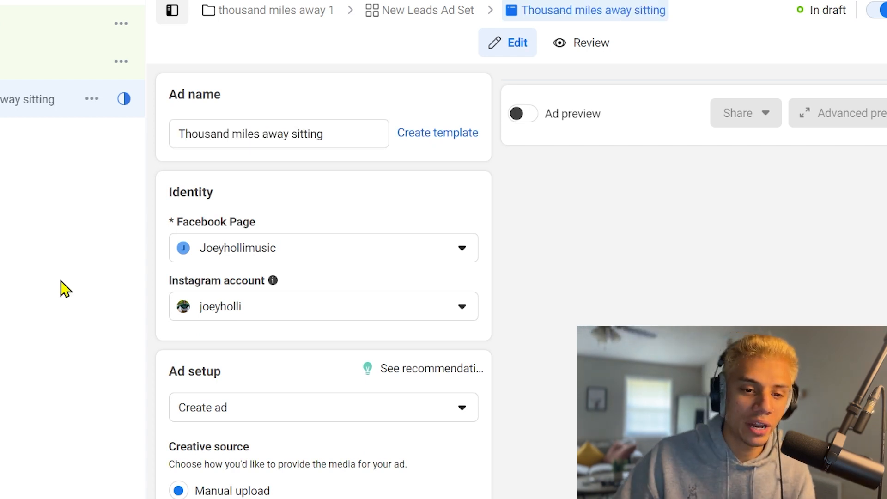
Quickly duplicate the ad and rename the copy as "Thousand miles away standing"
click(94, 100)
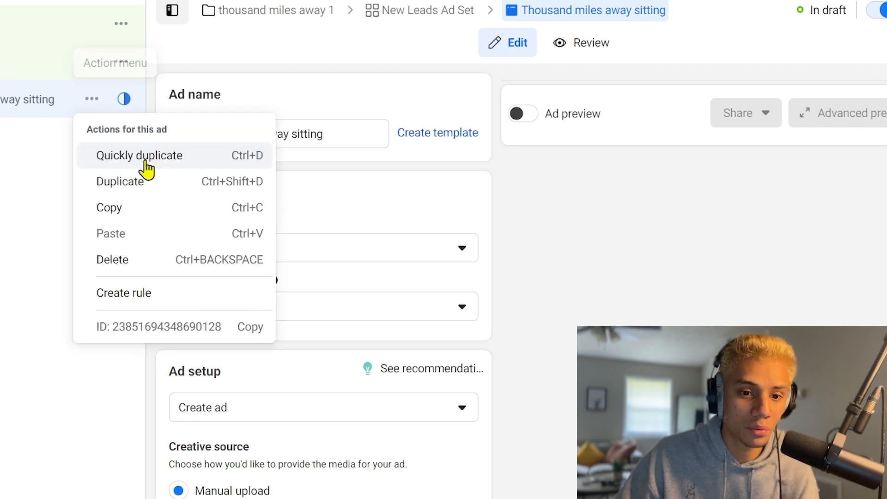
click(146, 167)
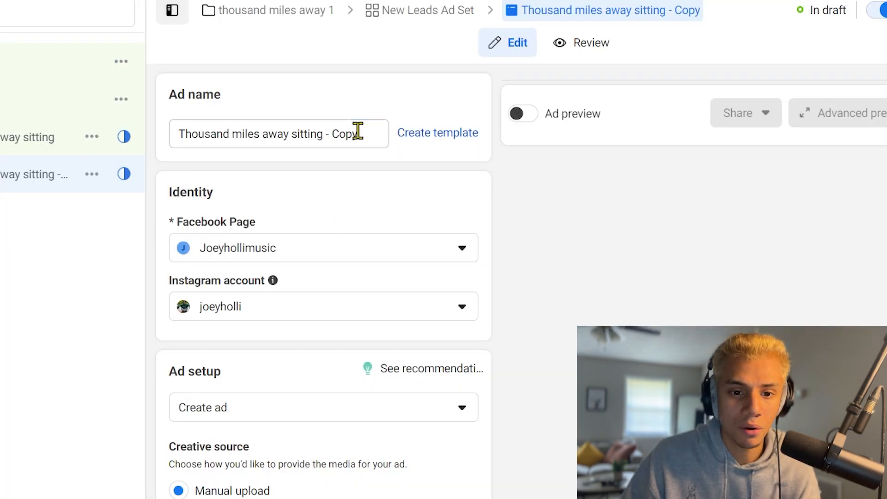
double_click(355, 134)
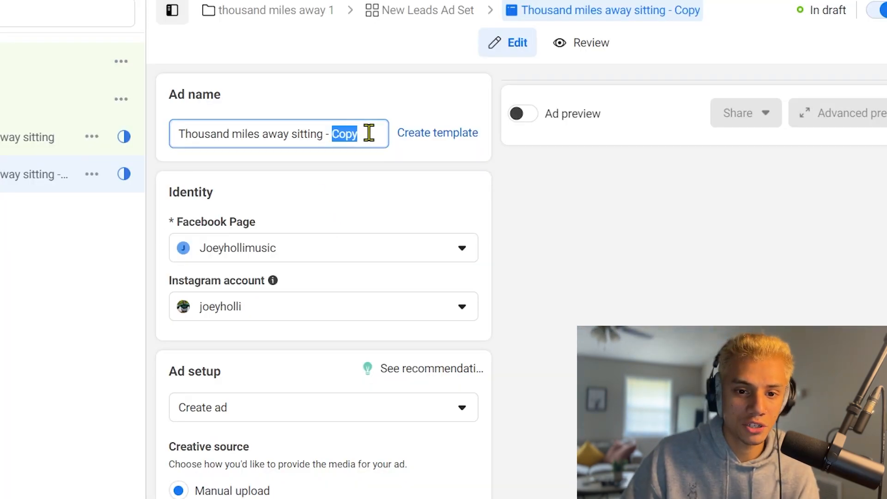
drag(350, 133, 296, 135)
key(BackSpace)
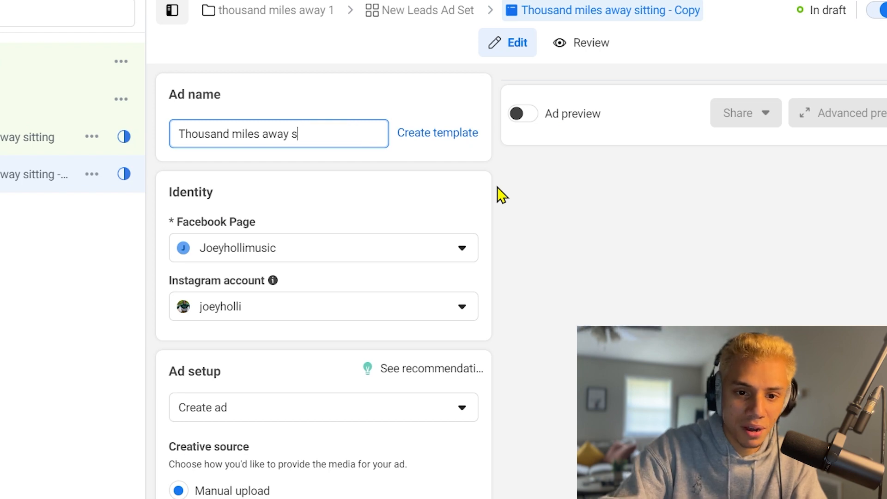
text(tanding)
Review the duplicated ad's creative, call to action and destination, plus the campaign's buying type and objective
scroll(301, 431, down, 15)
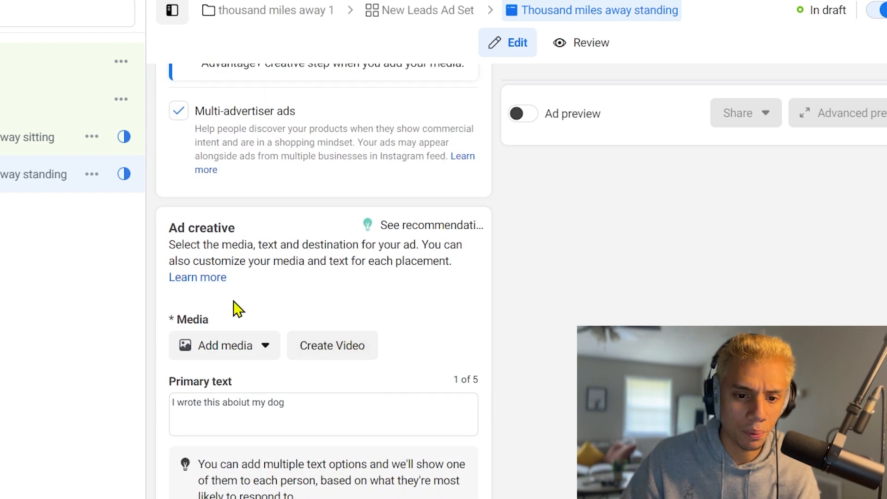
scroll(366, 388, down, 12)
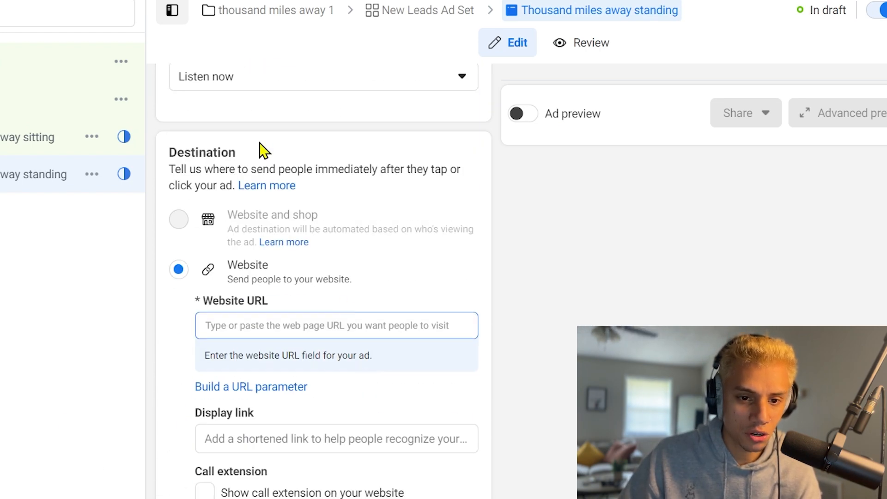
scroll(312, 198, up, 2)
scroll(243, 240, up, 2)
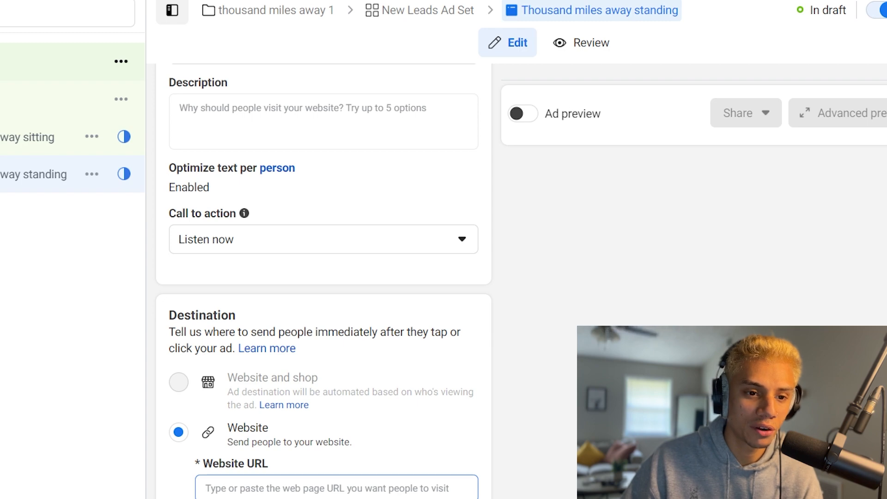
click(18, 62)
scroll(483, 260, down, 5)
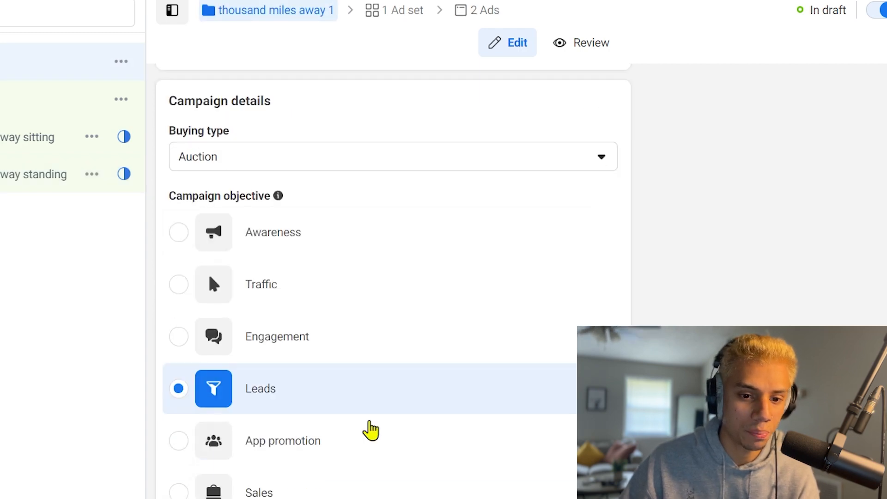
scroll(317, 287, down, 5)
scroll(395, 288, up, 3)
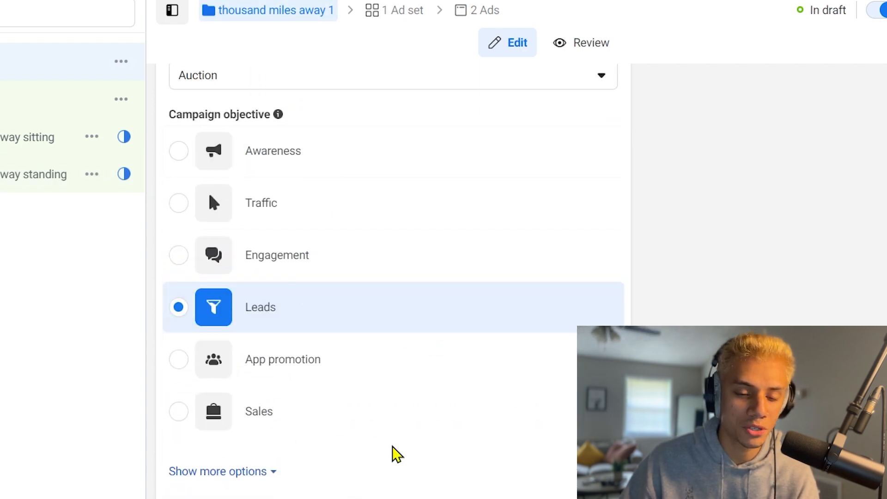
scroll(394, 454, down, 8)
Review the ad set's conversion location, pixel event, schedule and manual placement settings
click(28, 98)
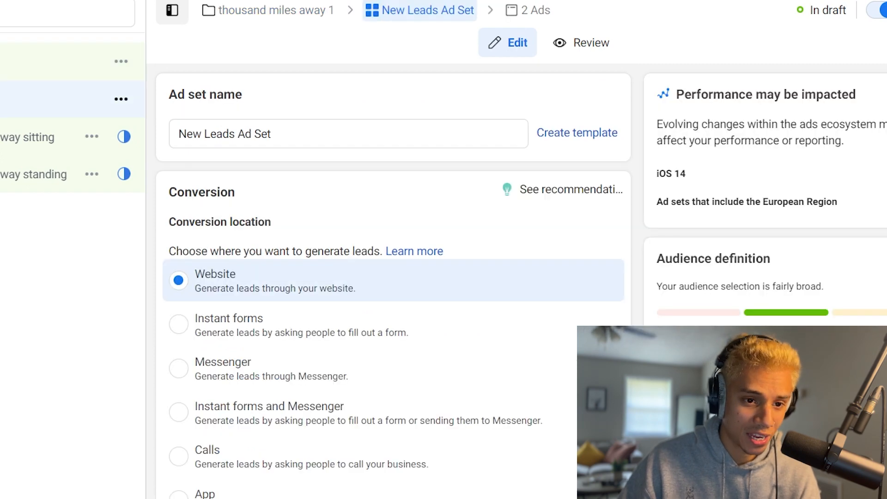
scroll(416, 314, down, 3)
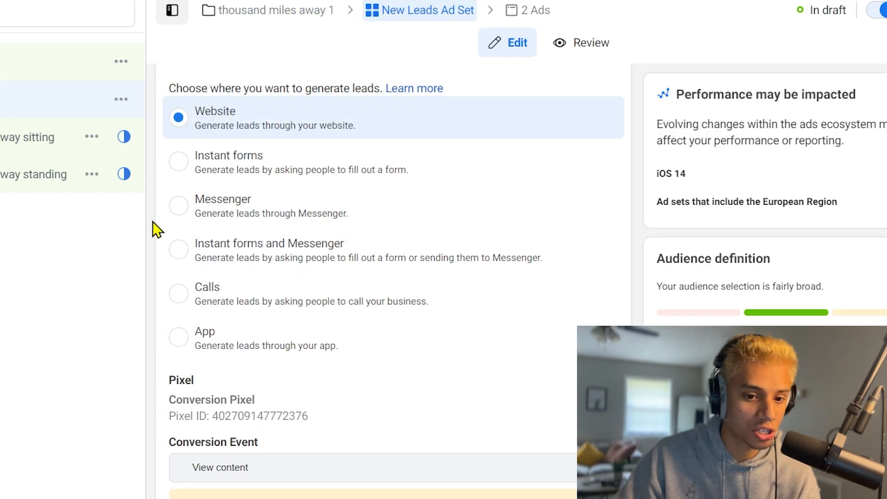
scroll(310, 254, down, 3)
scroll(362, 282, down, 2)
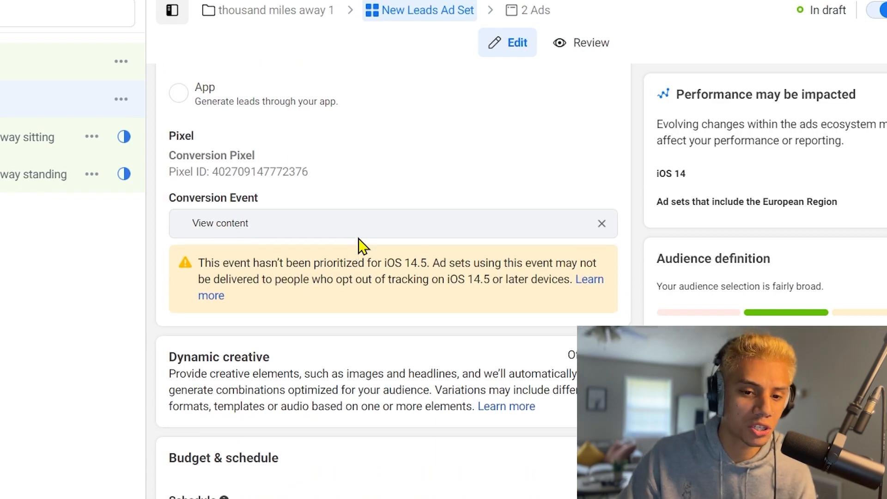
scroll(356, 221, down, 3)
scroll(354, 220, up, 2)
scroll(370, 277, down, 10)
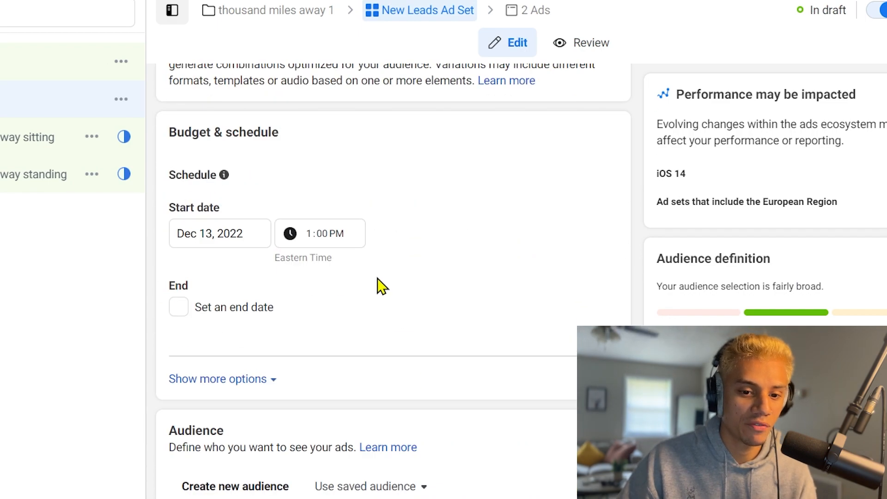
scroll(344, 353, up, 2)
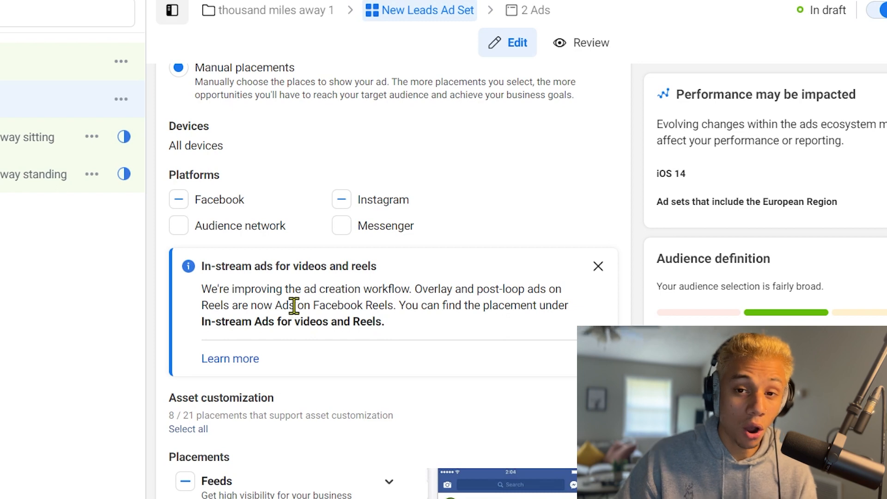
click(121, 99)
click(3, 323)
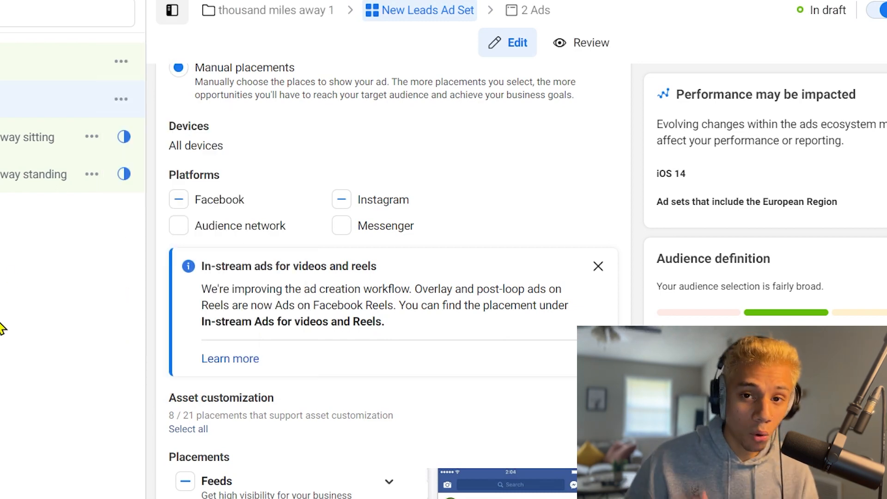